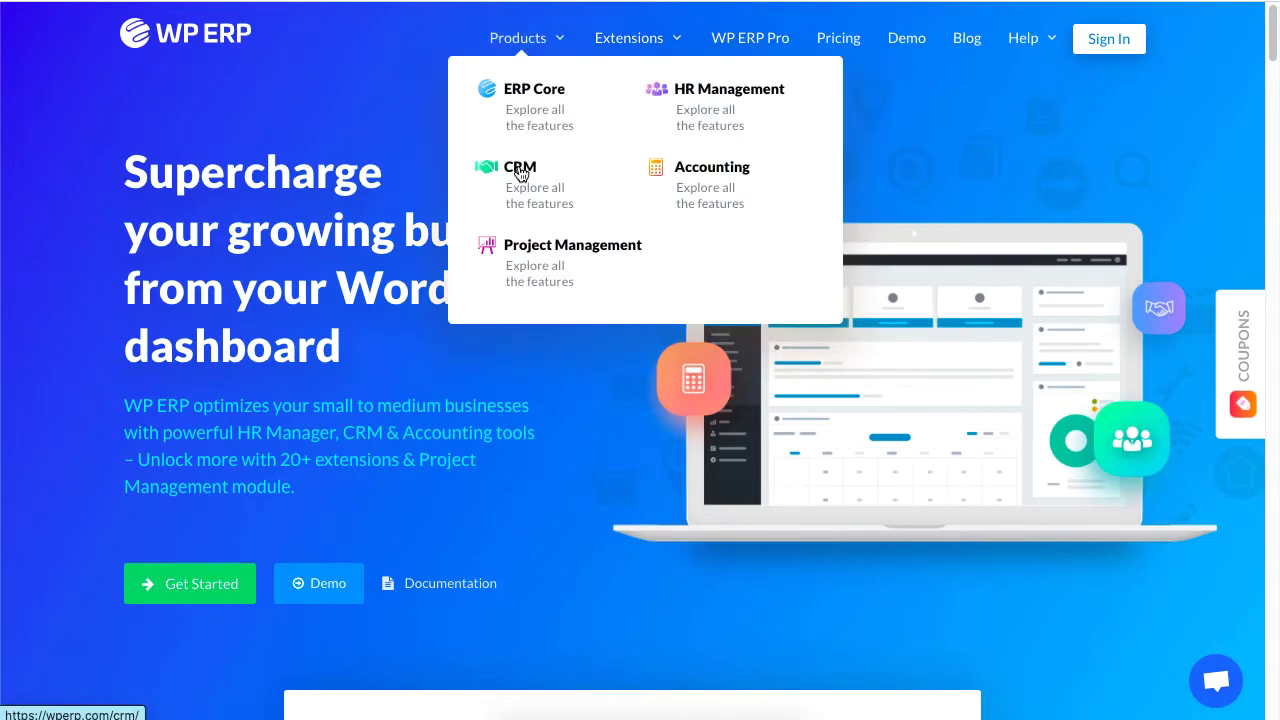
Go to the WP ERP CRM and show the list of companies among its contacts
{"action": "left_click", "coordinate": [512, 180]}
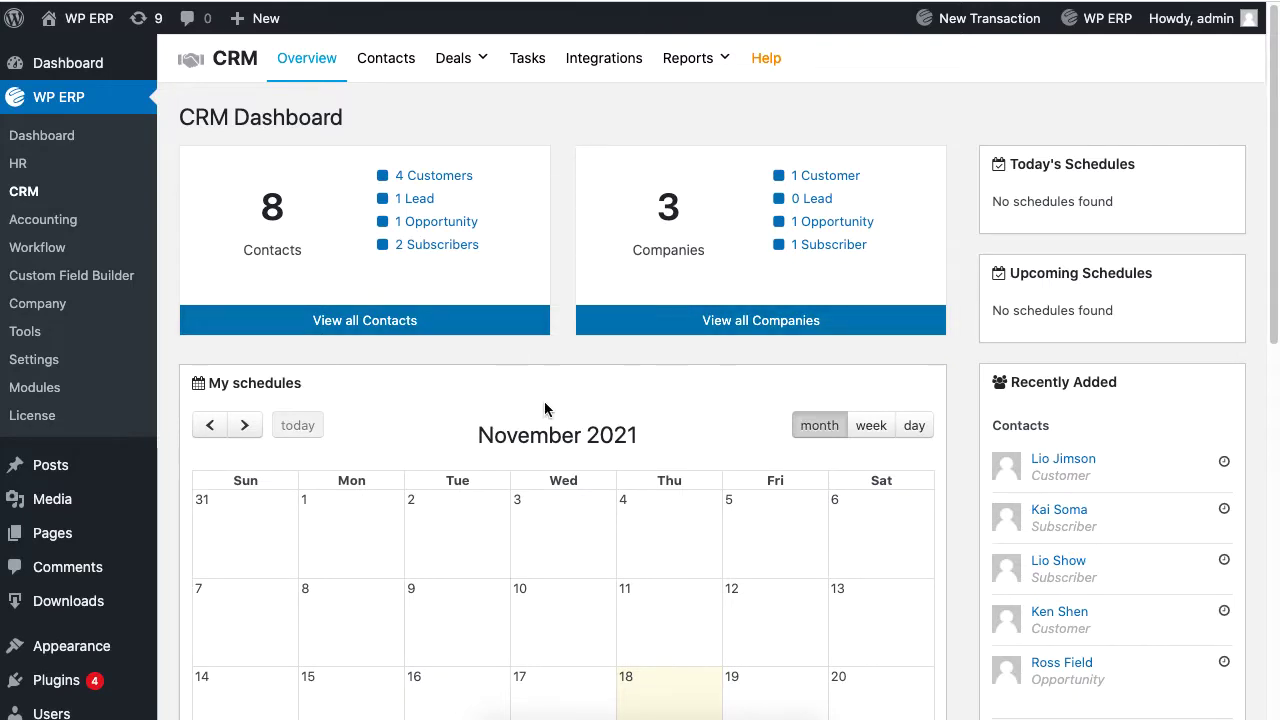
{"action": "left_click", "coordinate": [394, 64]}
{"action": "left_click", "coordinate": [302, 186]}
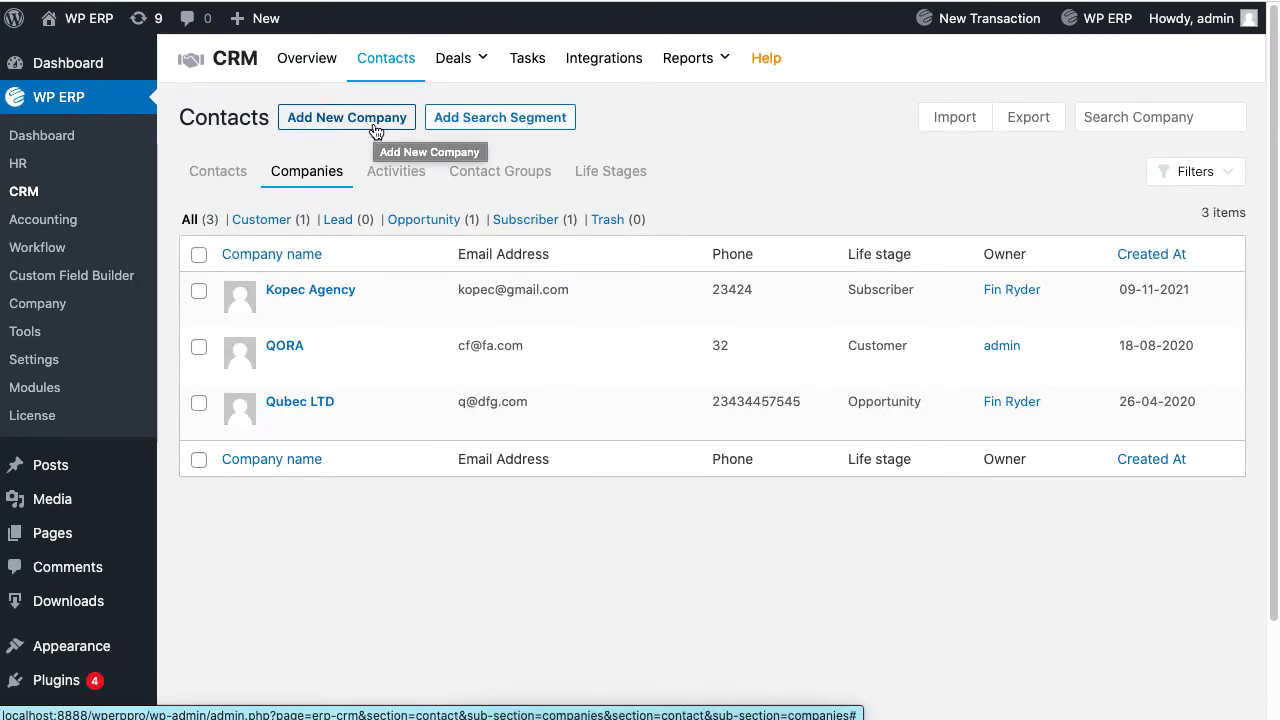
Start a new company named Ahab Co with its email and phone number, life stage Opportunity and a contact owner
{"action": "left_click", "coordinate": [360, 124]}
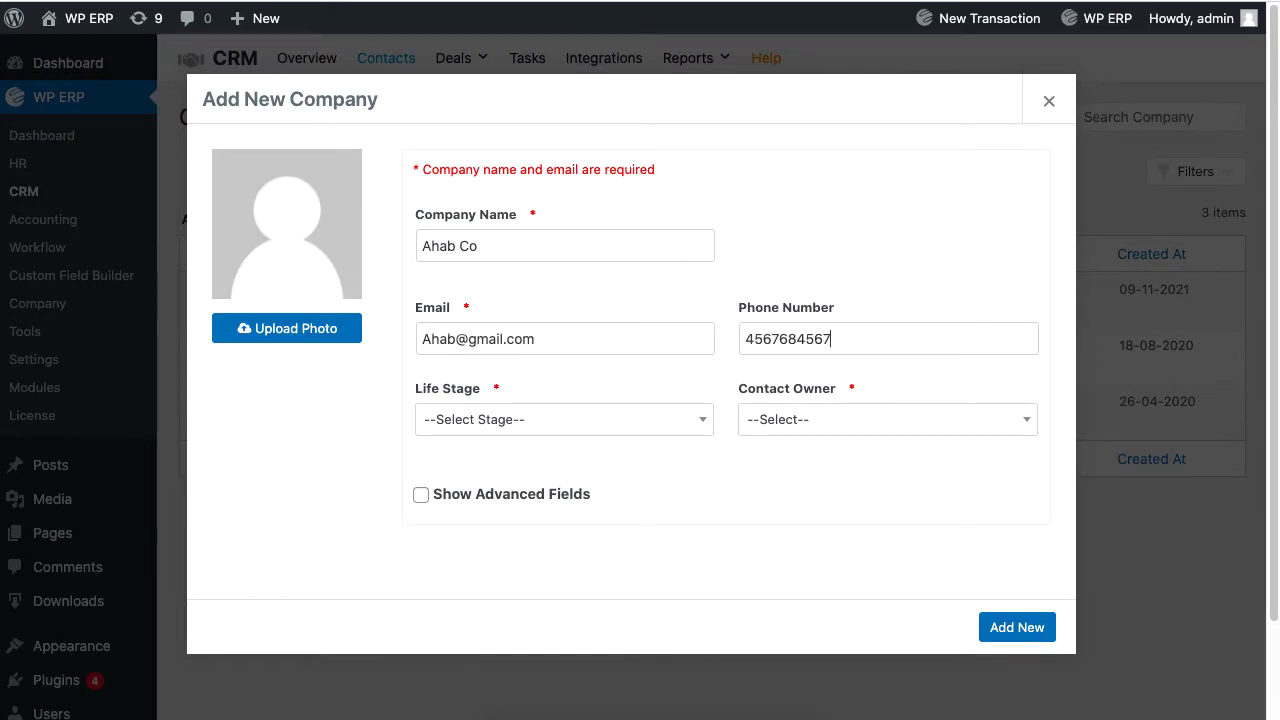
{"action": "left_click", "coordinate": [623, 423]}
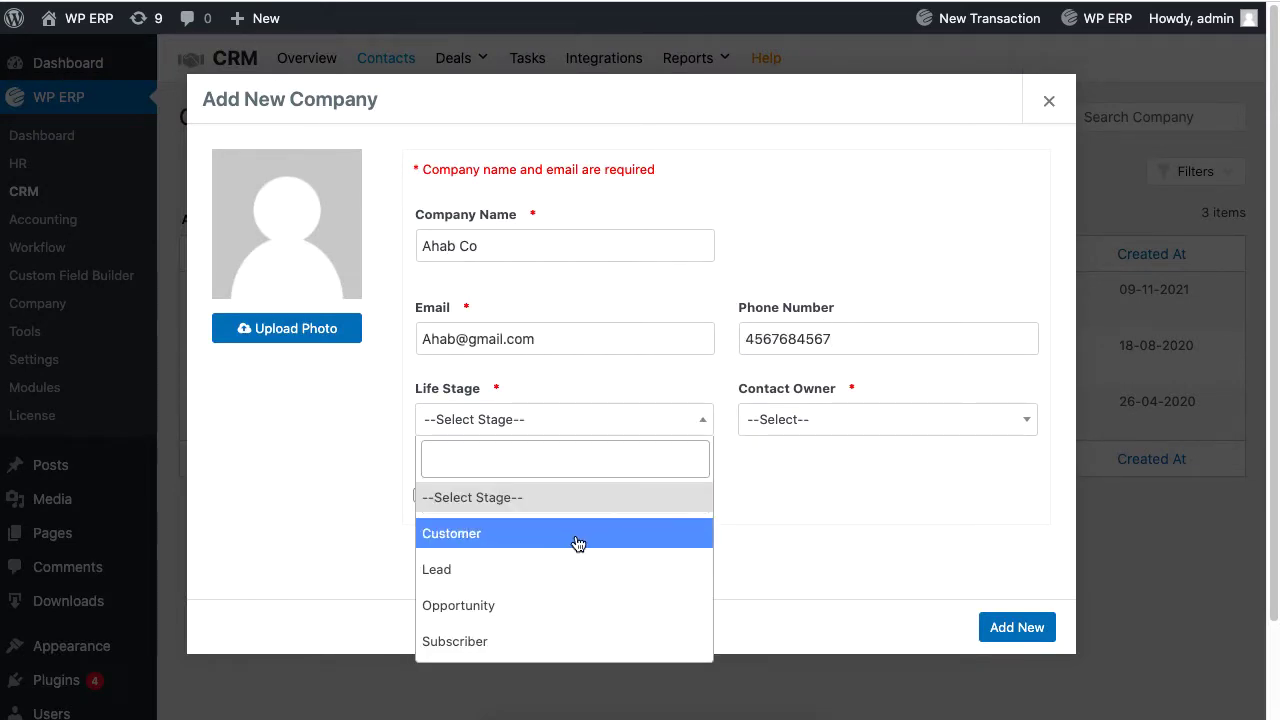
{"action": "left_click", "coordinate": [584, 605]}
{"action": "left_click", "coordinate": [808, 424]}
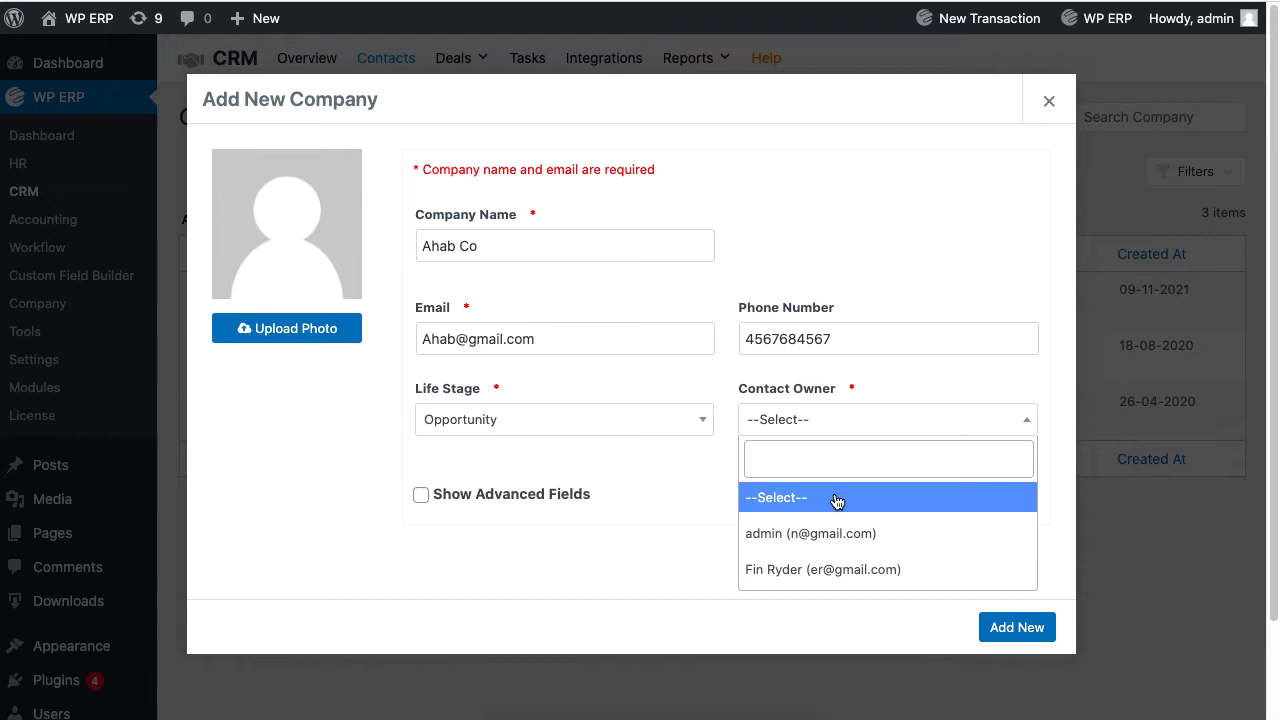
{"action": "left_click", "coordinate": [868, 580]}
Show the advanced fields for the new company and assign it to the International Market group
{"action": "left_click", "coordinate": [536, 500]}
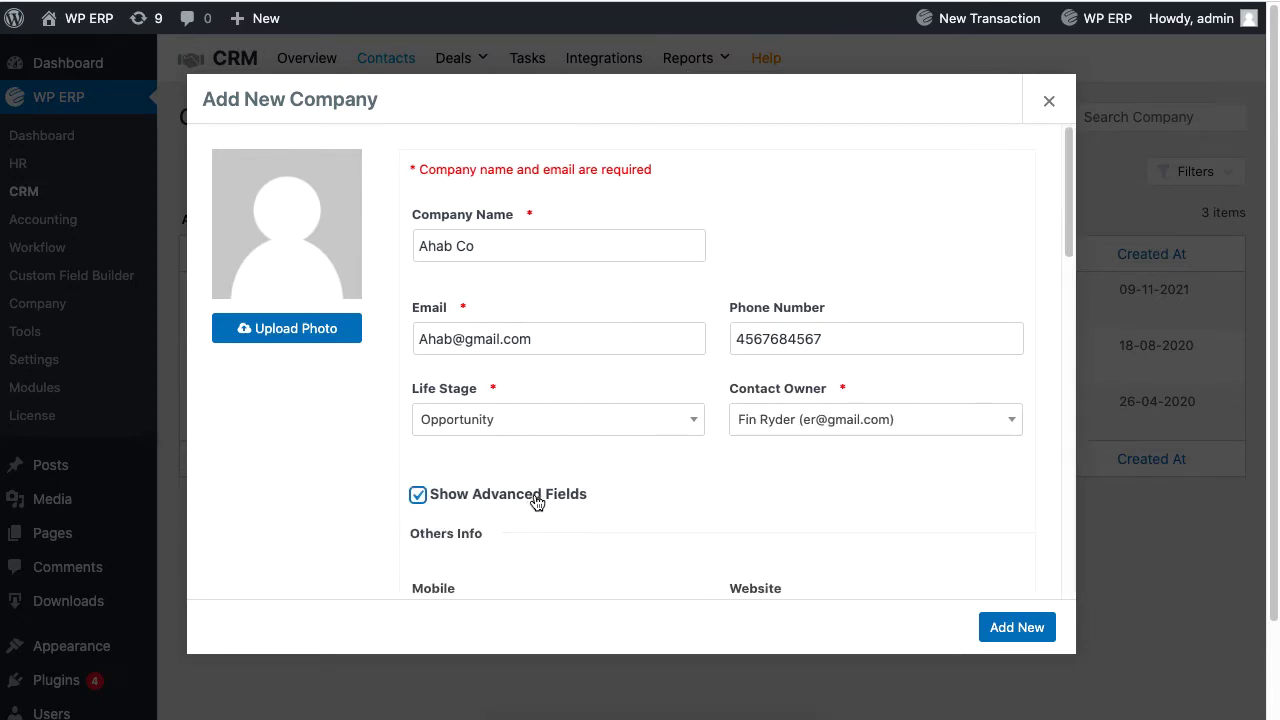
{"action": "scroll", "coordinate": [680, 520], "scroll_direction": "down", "scroll_amount": 5}
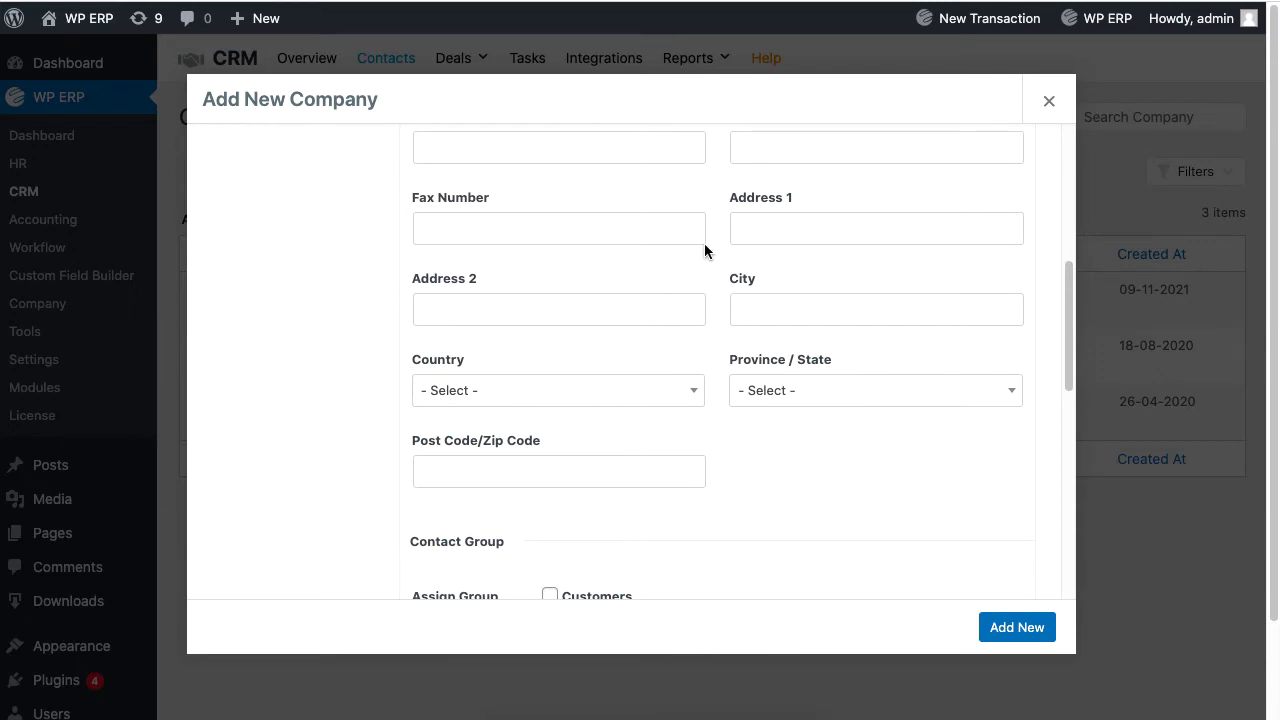
{"action": "scroll", "coordinate": [850, 458], "scroll_direction": "down", "scroll_amount": 4}
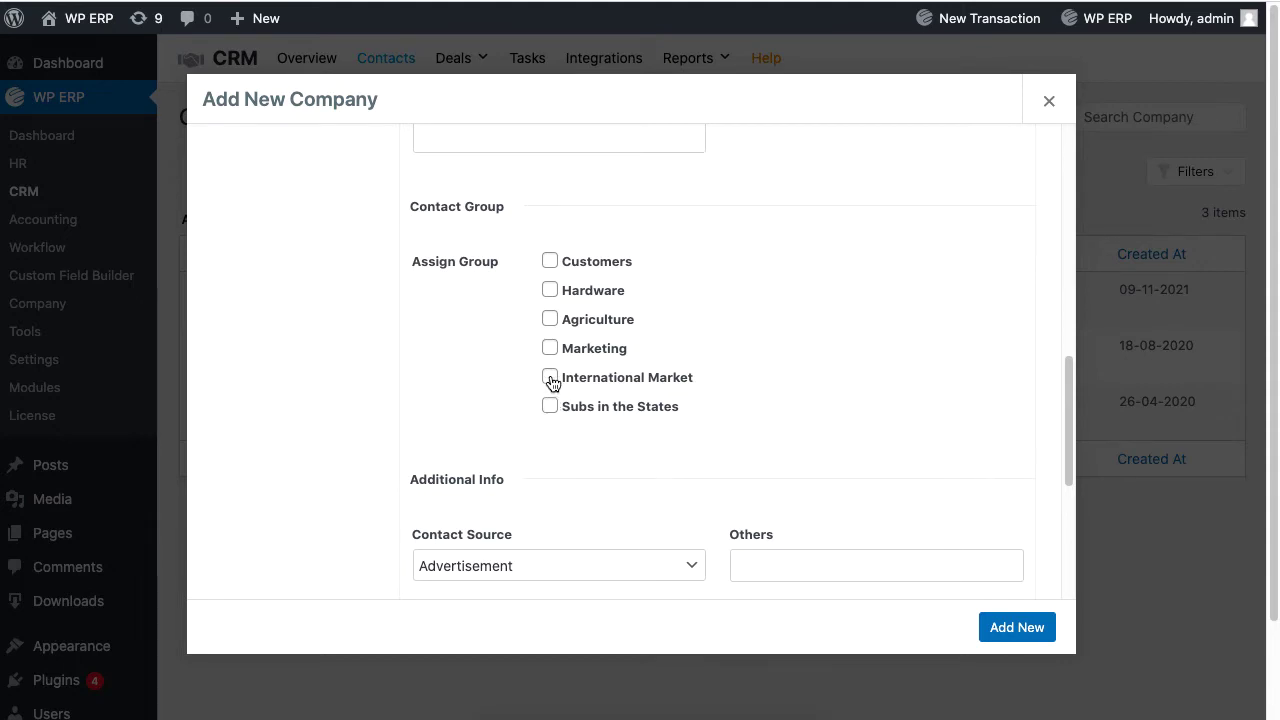
{"action": "left_click", "coordinate": [551, 380]}
Set the company's contact source to Contact Form and add the company
{"action": "scroll", "coordinate": [647, 424], "scroll_direction": "down", "scroll_amount": 5}
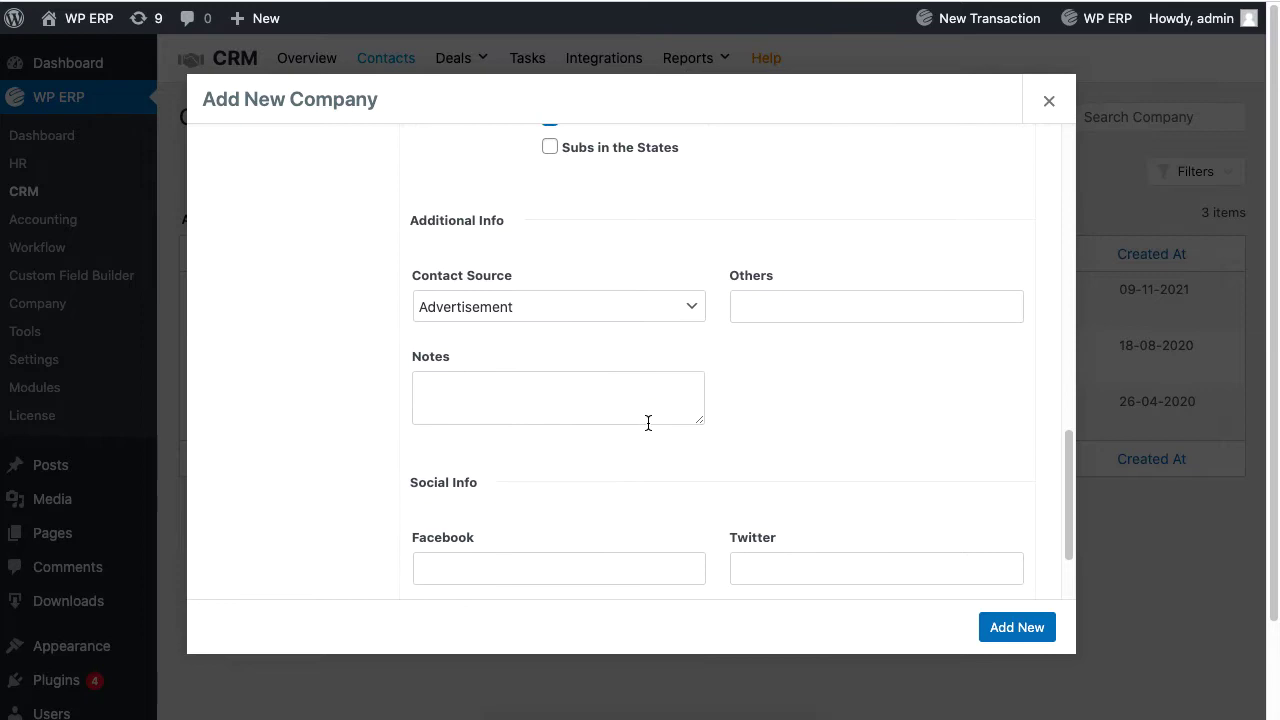
{"action": "left_click", "coordinate": [660, 304]}
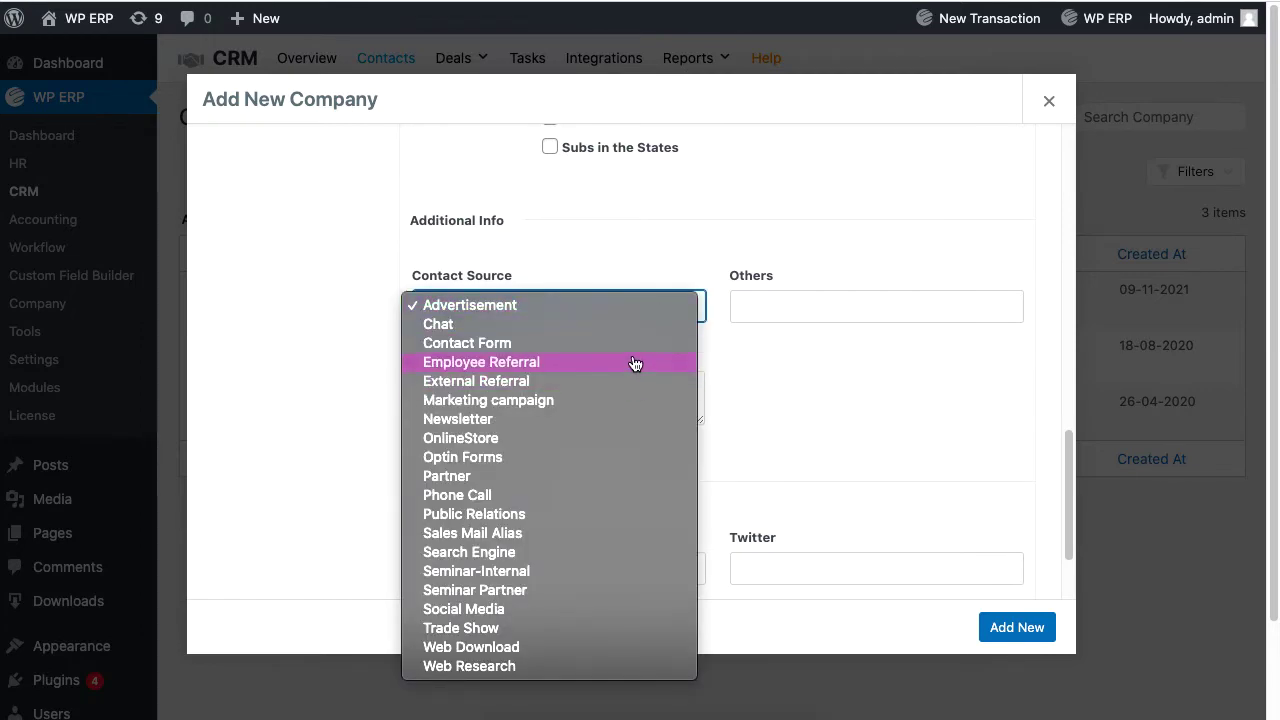
{"action": "left_click", "coordinate": [628, 343]}
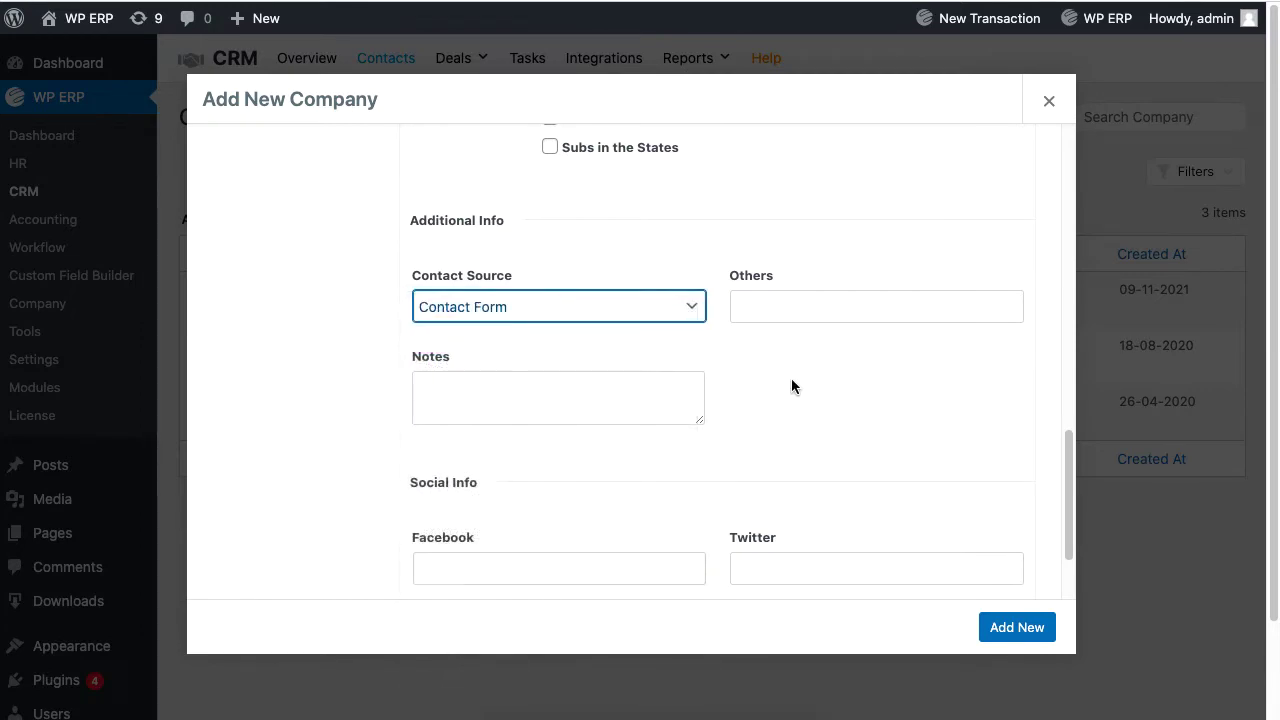
{"action": "scroll", "coordinate": [791, 382], "scroll_direction": "down", "scroll_amount": 3}
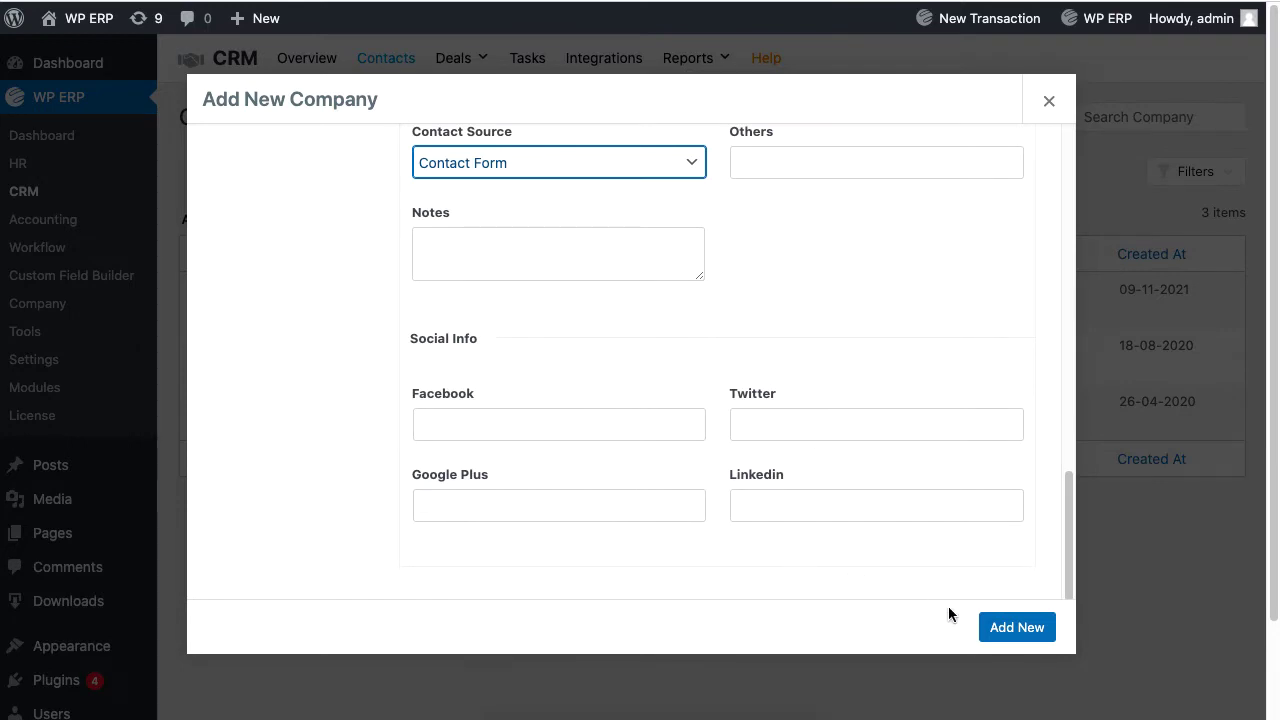
{"action": "left_click", "coordinate": [995, 631]}
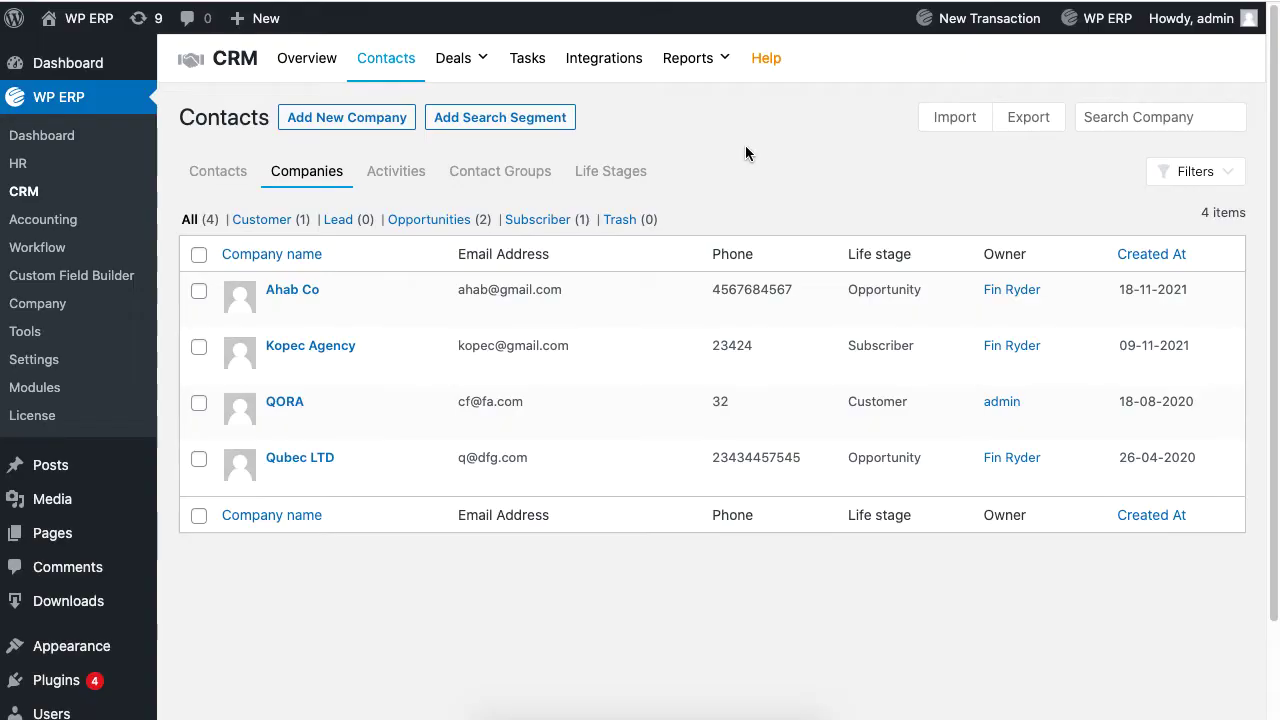
Check which life stages are offered in a new company form
{"action": "left_click", "coordinate": [363, 124]}
{"action": "left_click", "coordinate": [566, 419]}
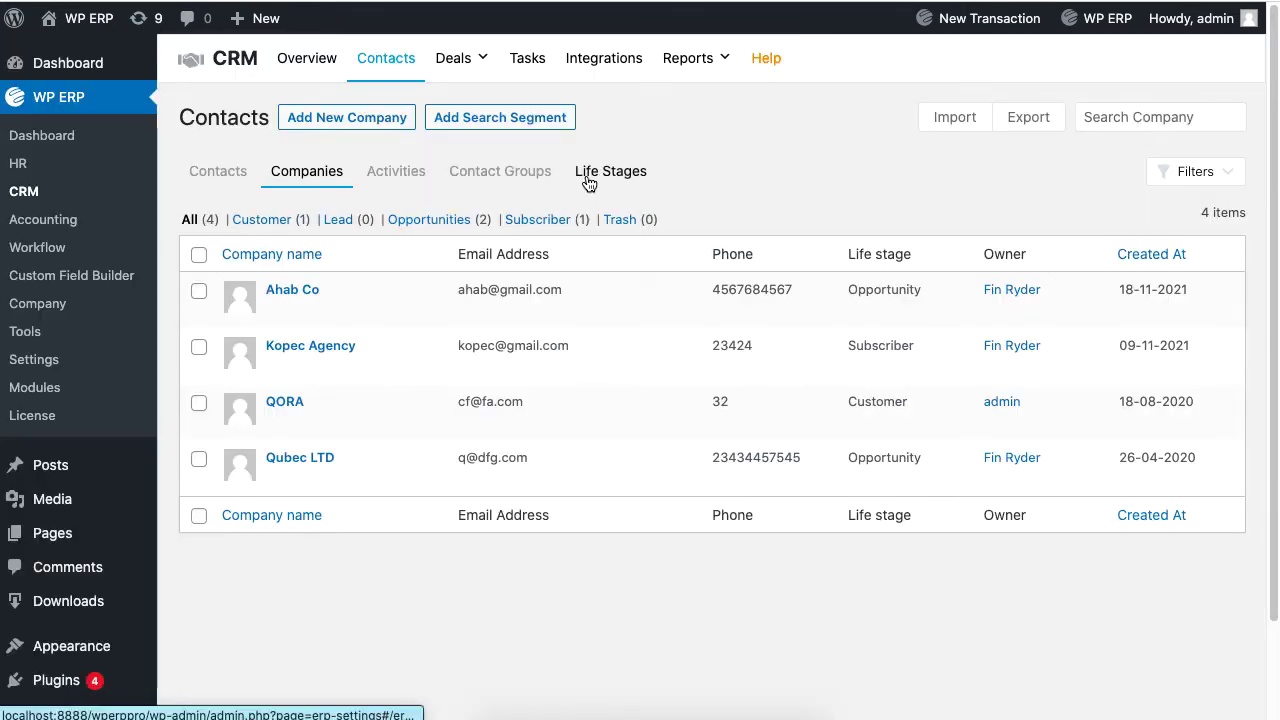
Add a new CRM life stage titled Negotiation and save it
{"action": "left_click", "coordinate": [626, 186]}
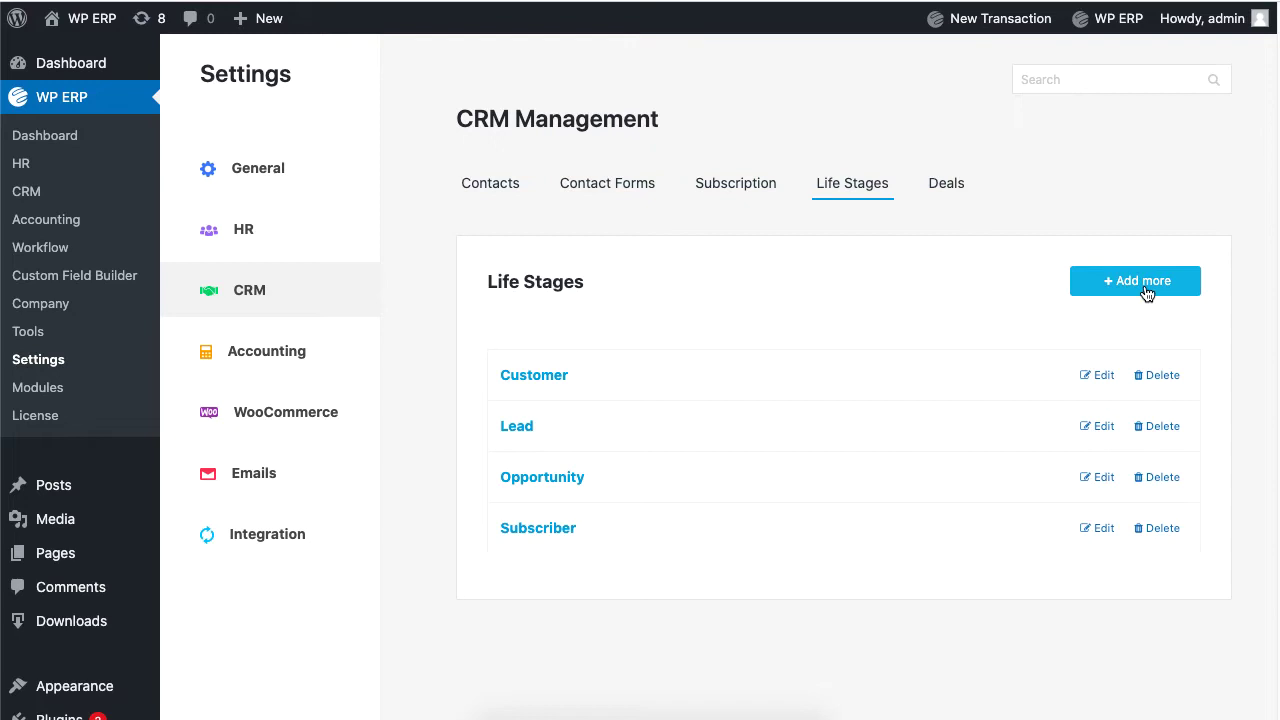
{"action": "left_click", "coordinate": [1145, 285]}
{"action": "left_click", "coordinate": [692, 275]}
{"action": "type", "text": "Negotiation"}
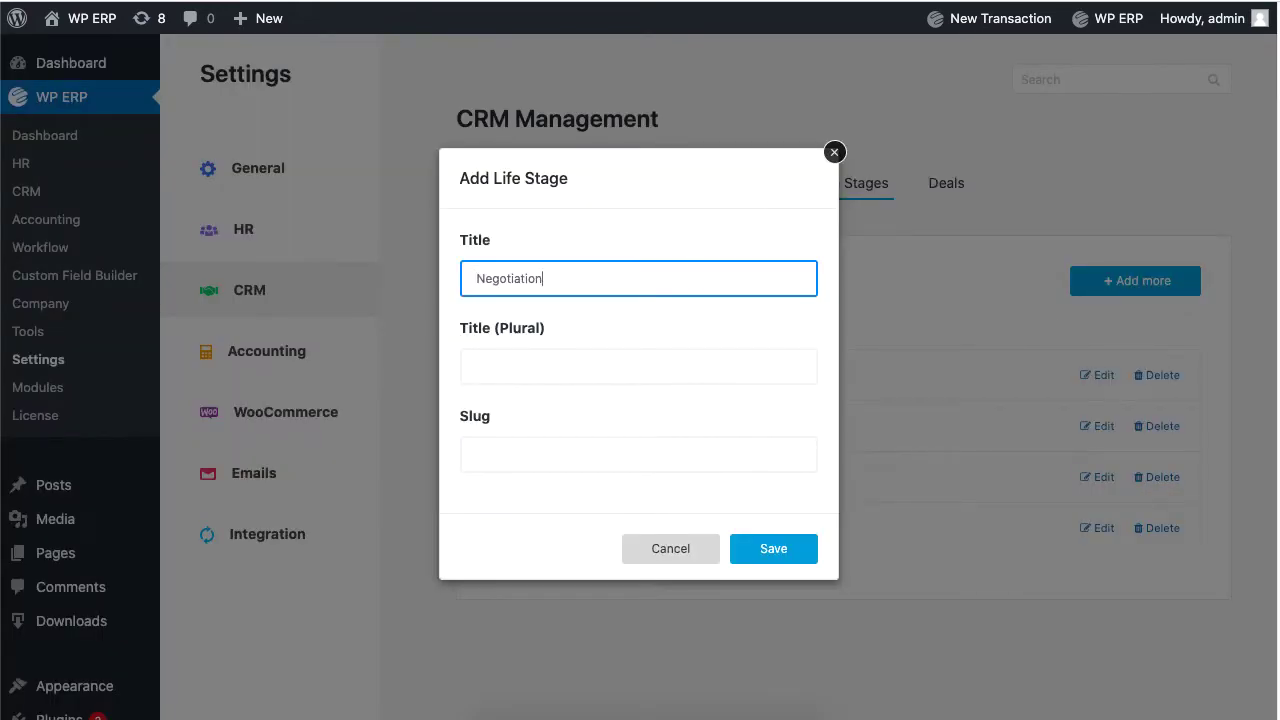
{"action": "left_click", "coordinate": [794, 557]}
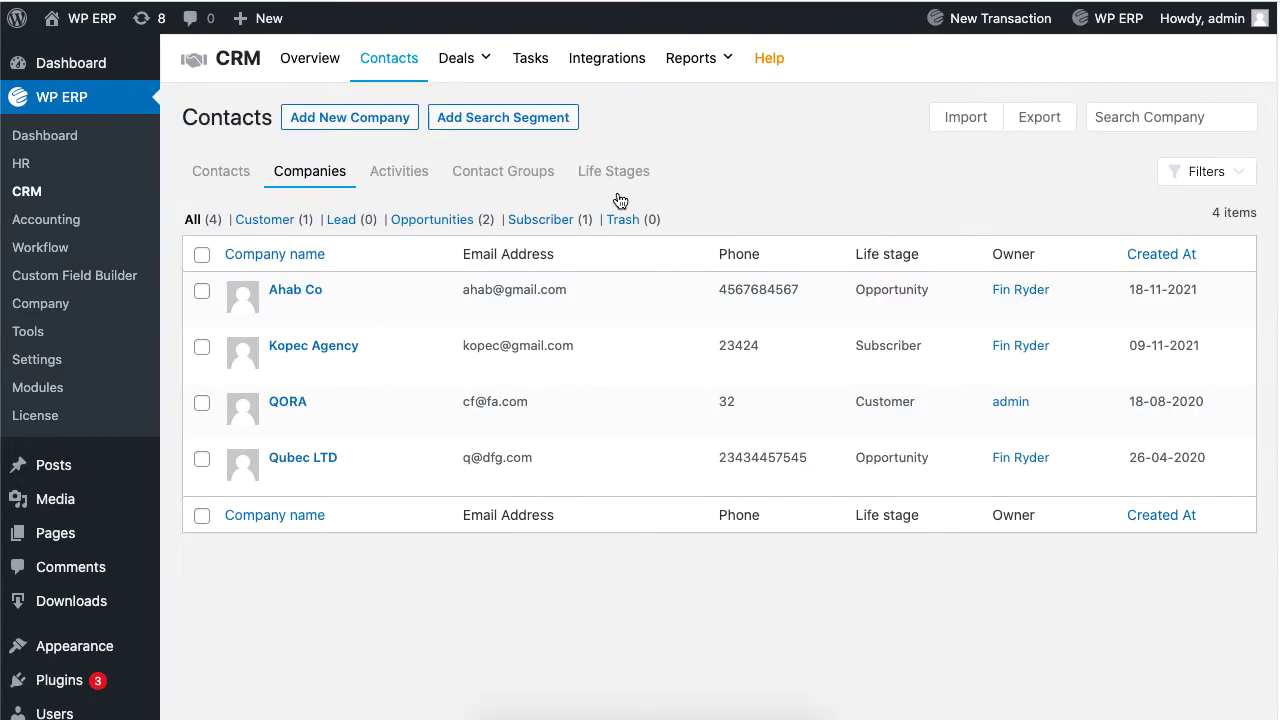
Check the life stage options in a new company form for the Negotiation stage
{"action": "left_click", "coordinate": [358, 118]}
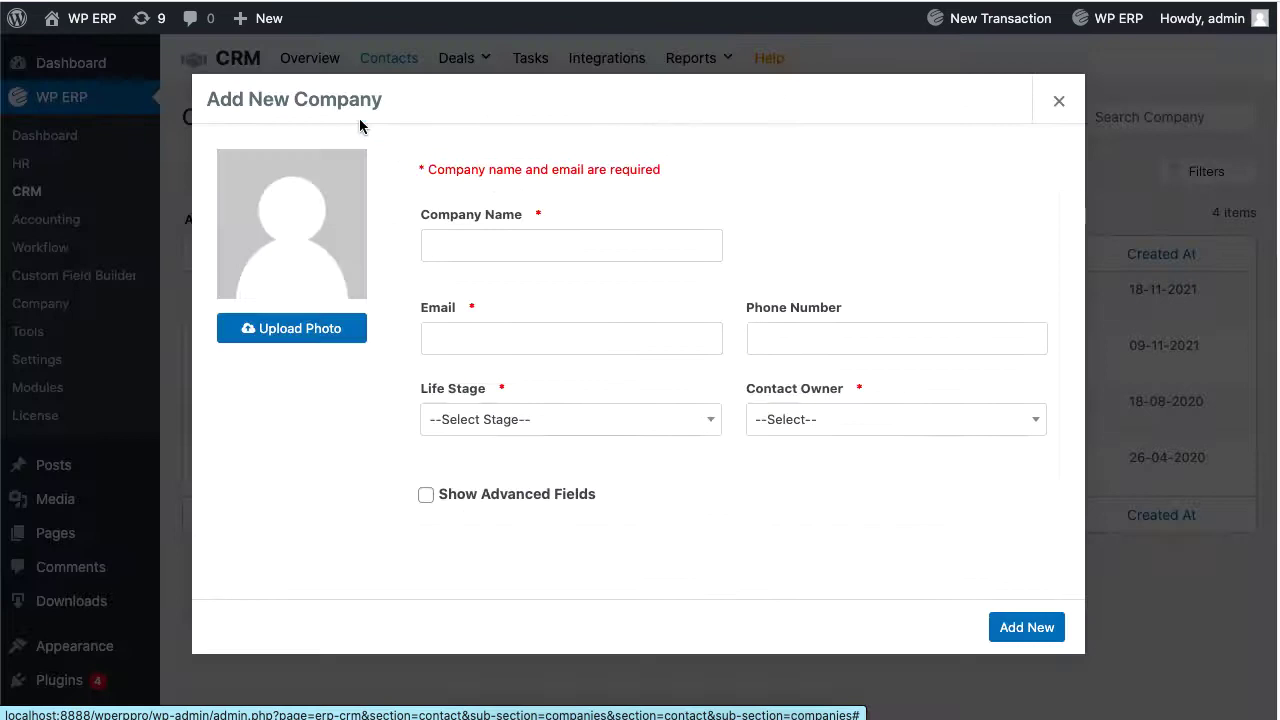
{"action": "left_click", "coordinate": [566, 428]}
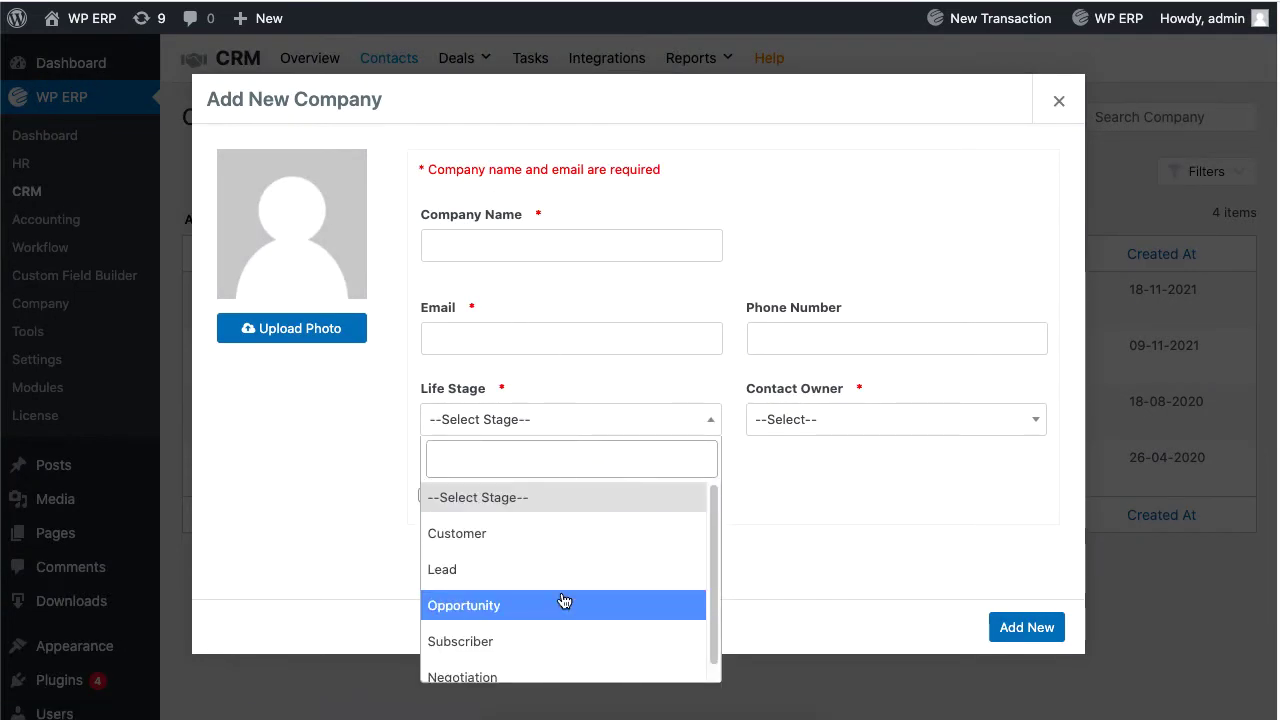
{"action": "scroll", "coordinate": [566, 600], "scroll_direction": "down", "scroll_amount": 1}
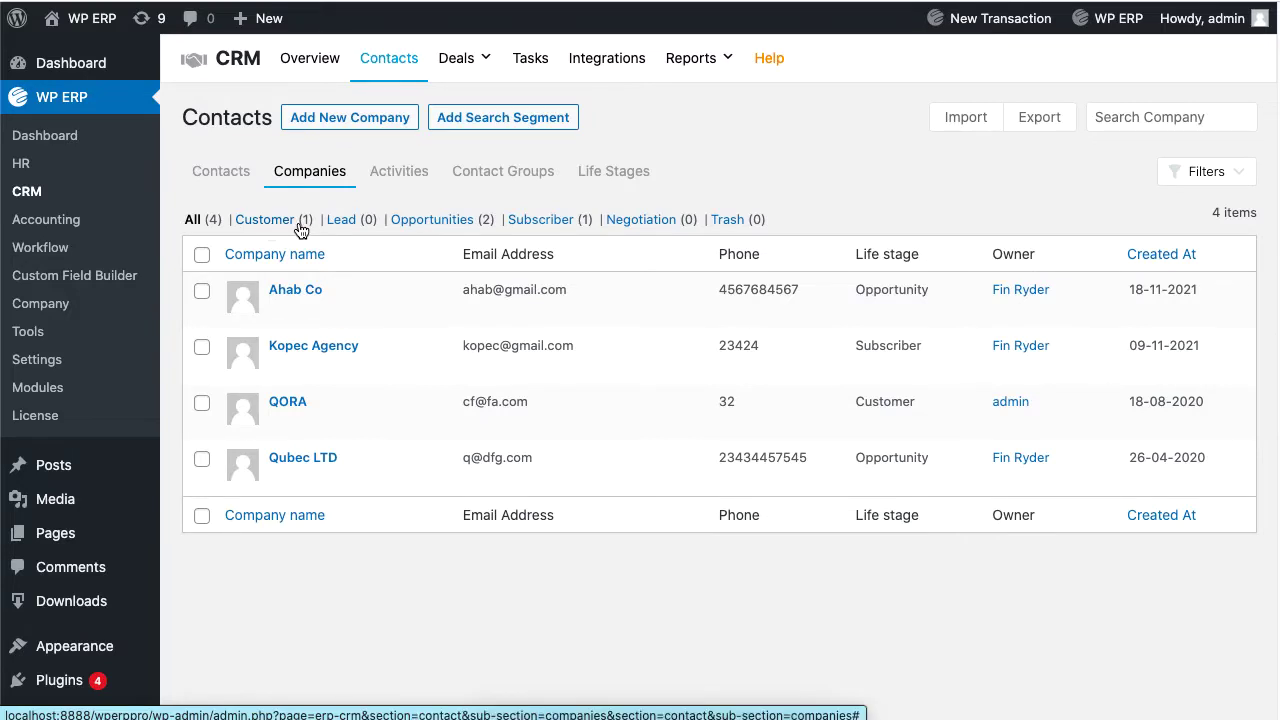
Filter the companies list by the Opportunities, Customer and Subscriber life stages in turn
{"action": "left_click", "coordinate": [430, 226]}
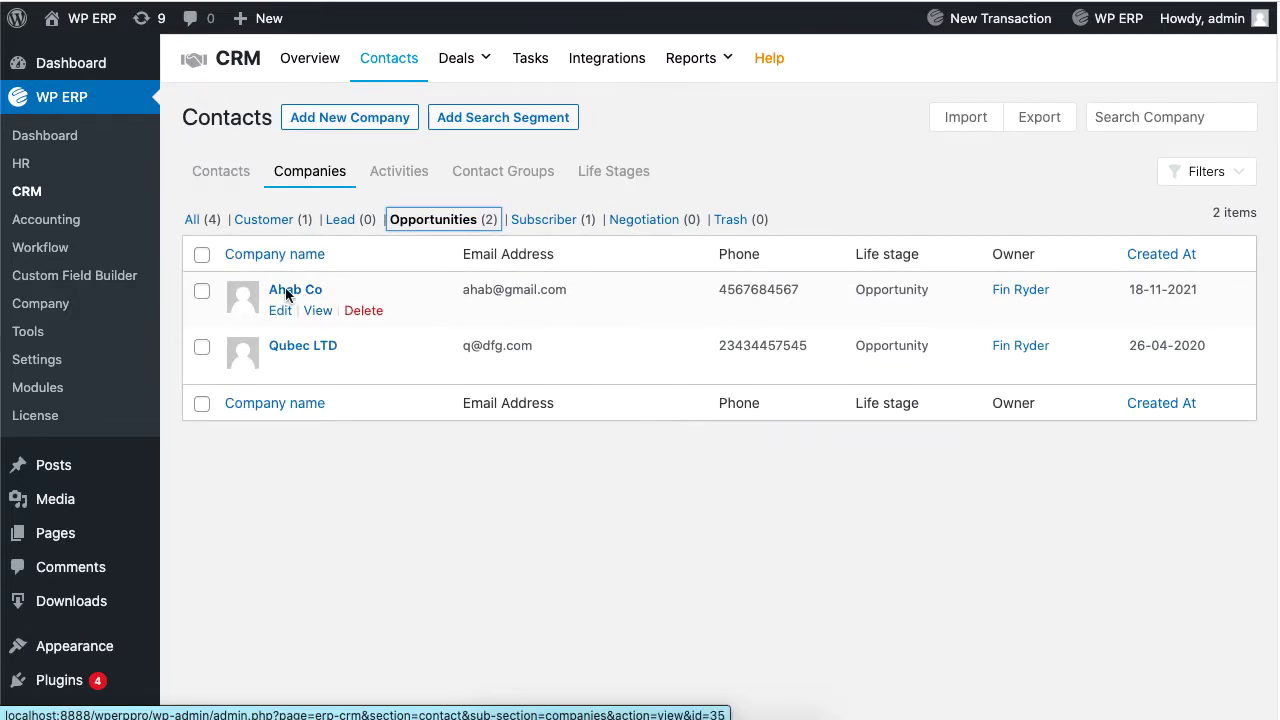
{"action": "left_click", "coordinate": [268, 219]}
{"action": "left_click", "coordinate": [528, 221]}
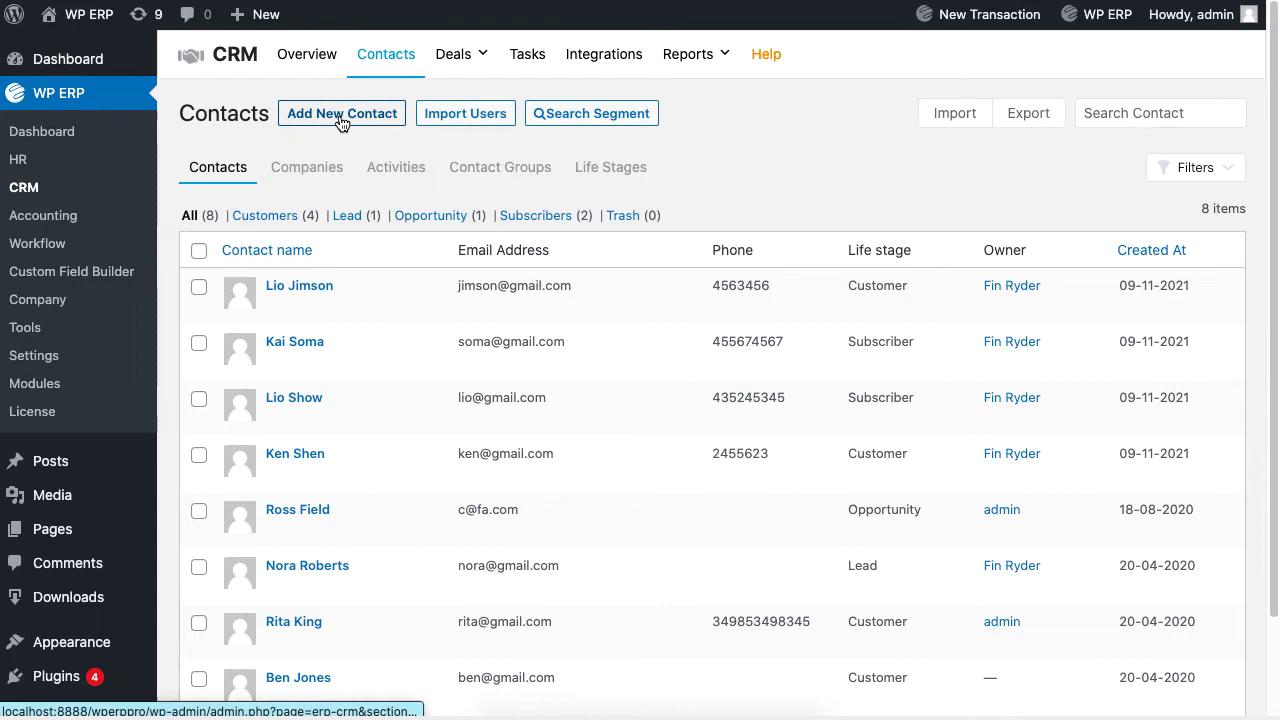
Examine the contact group options in the advanced fields of a new contact form, then close the form
{"action": "left_click", "coordinate": [342, 108]}
{"action": "left_click", "coordinate": [568, 487]}
{"action": "scroll", "coordinate": [650, 420], "scroll_direction": "down", "scroll_amount": 10}
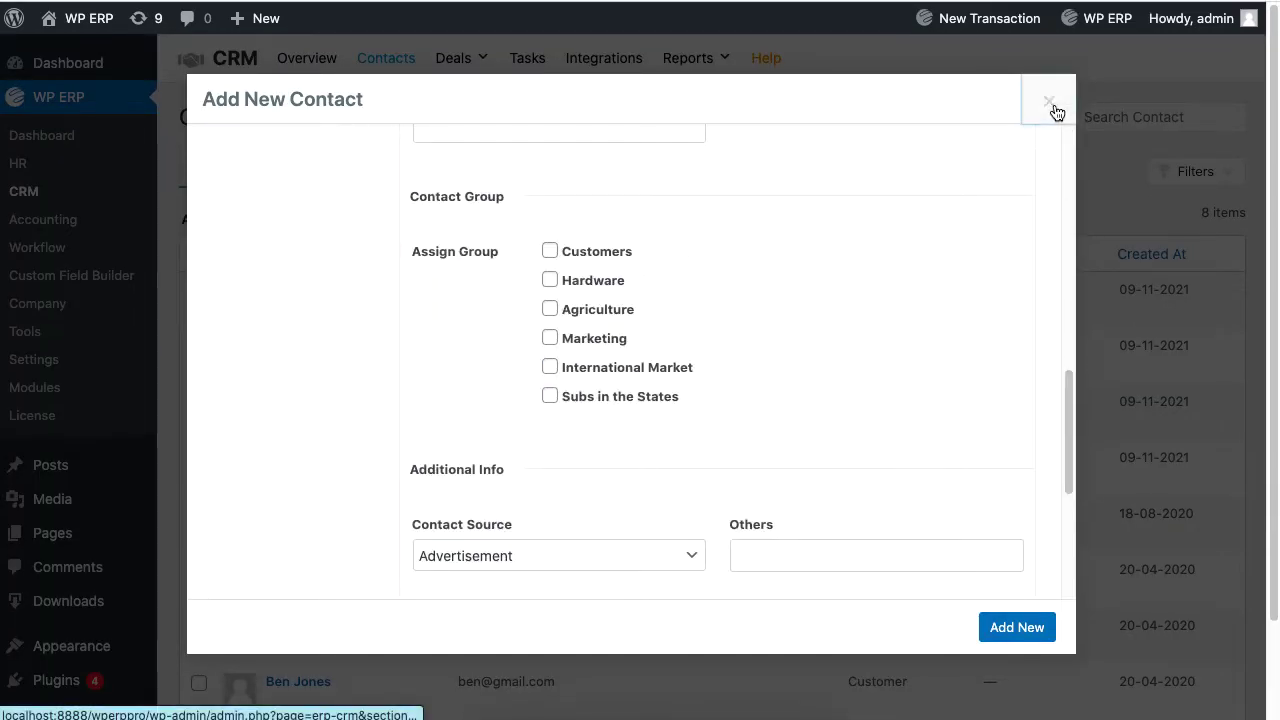
{"action": "left_click", "coordinate": [1050, 100]}
Create a non-private contact group named Asian Market
{"action": "left_click", "coordinate": [512, 186]}
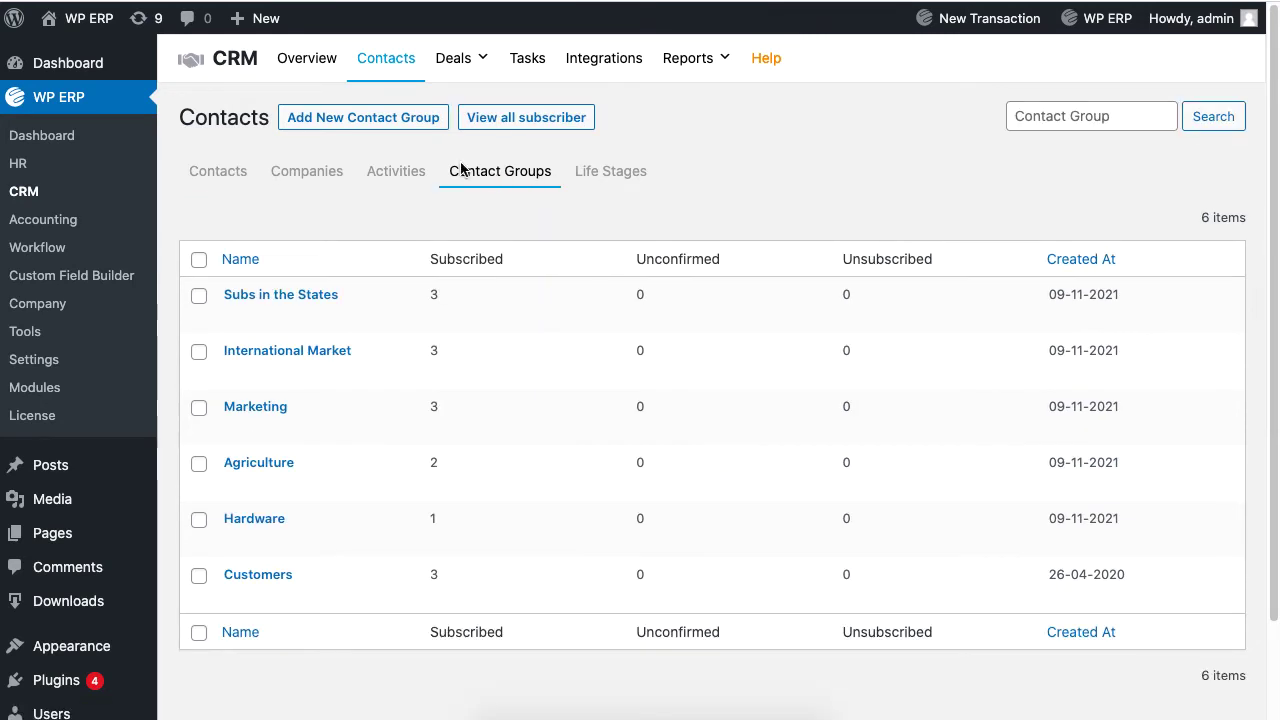
{"action": "left_click", "coordinate": [383, 126]}
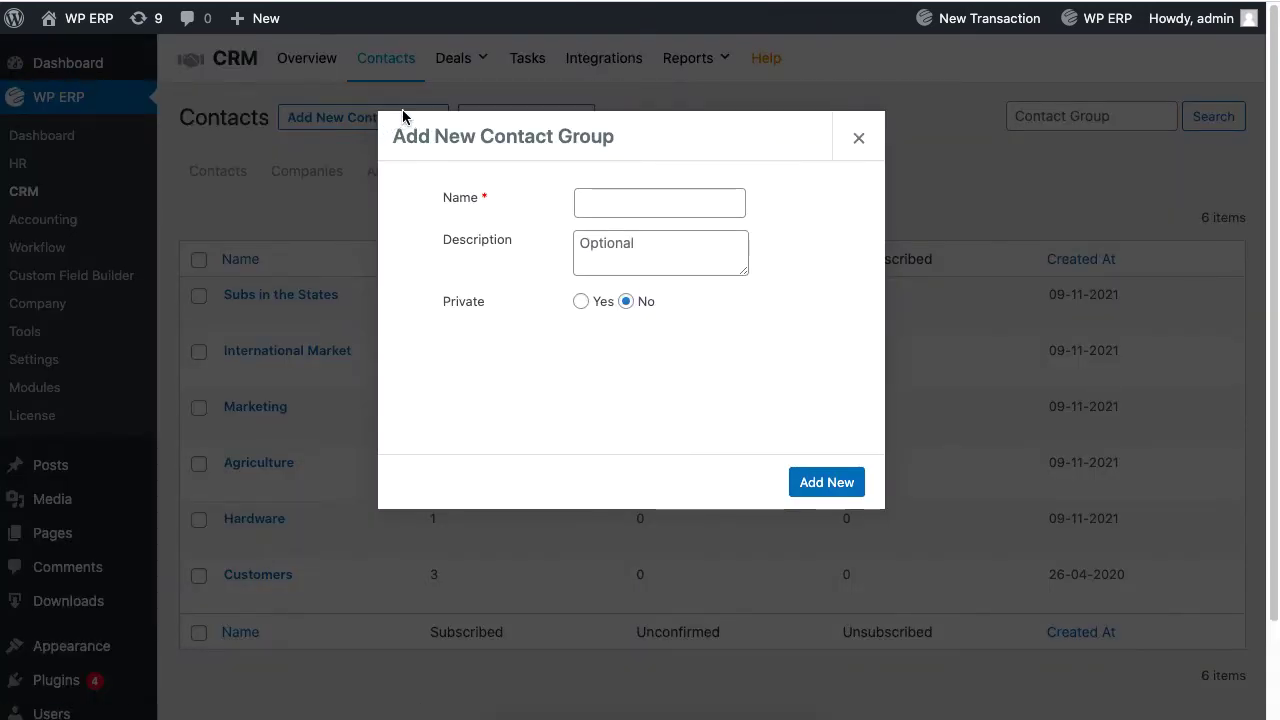
{"action": "left_click", "coordinate": [660, 203]}
{"action": "type", "text": "Asian Market"}
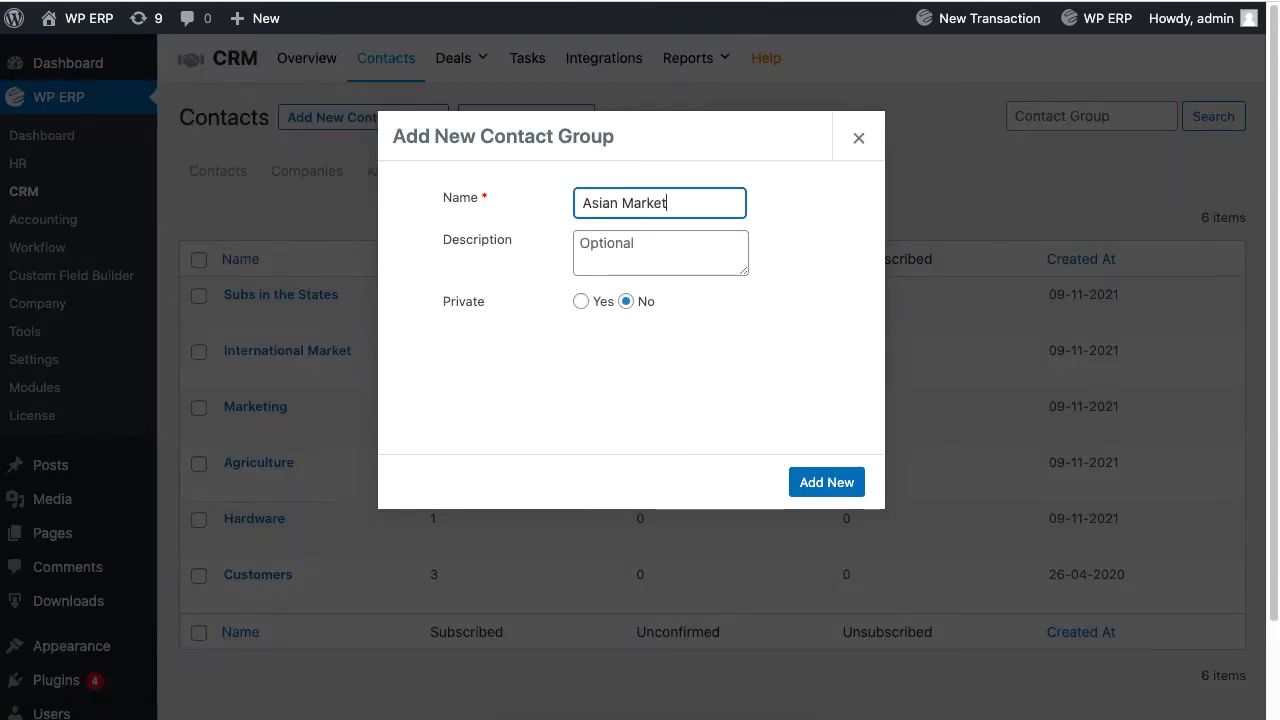
{"action": "left_click", "coordinate": [627, 301]}
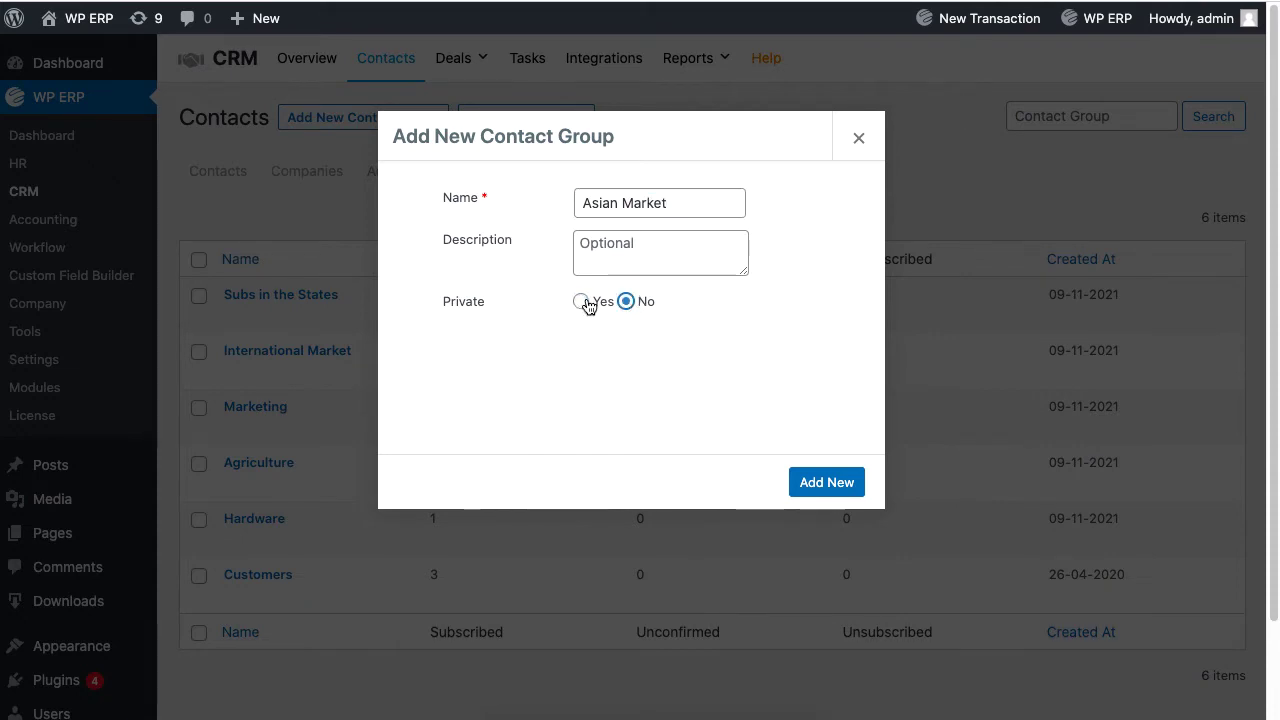
{"action": "left_click", "coordinate": [583, 302]}
{"action": "left_click", "coordinate": [627, 302]}
{"action": "left_click", "coordinate": [827, 485]}
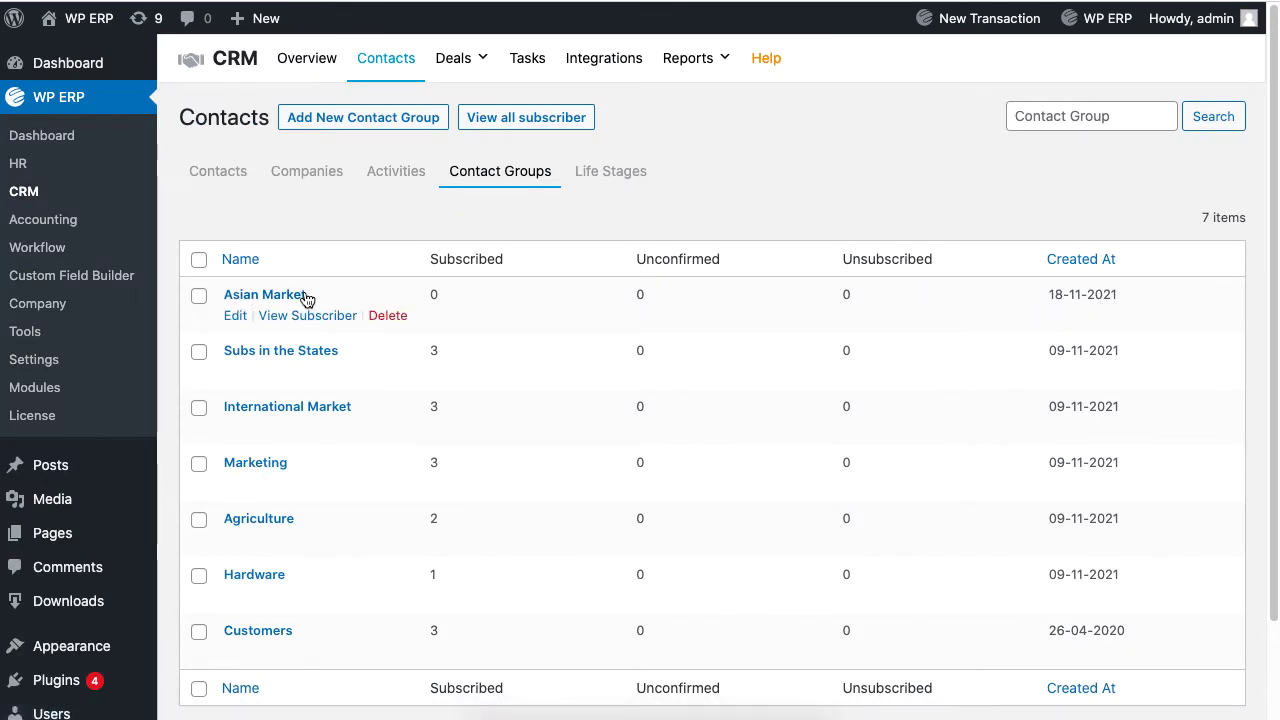
Edit the Asian Market contact group to make it private and update it
{"action": "left_click", "coordinate": [235, 316]}
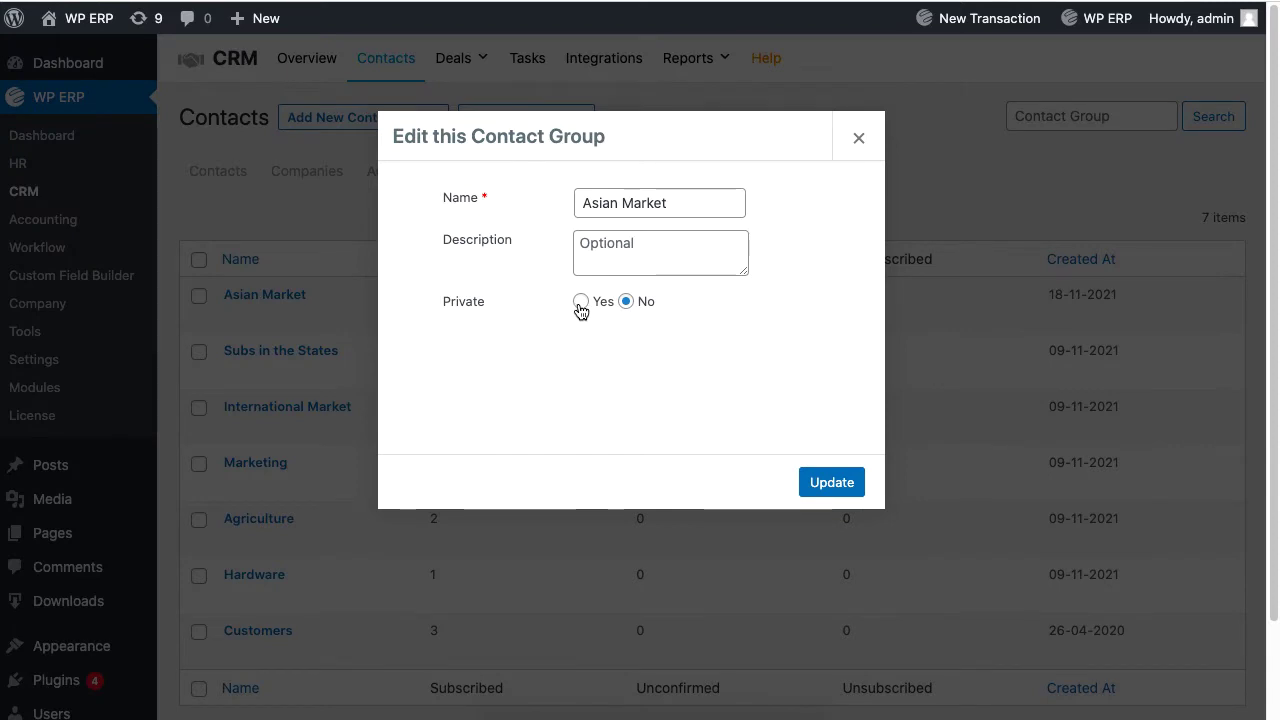
{"action": "left_click", "coordinate": [832, 482]}
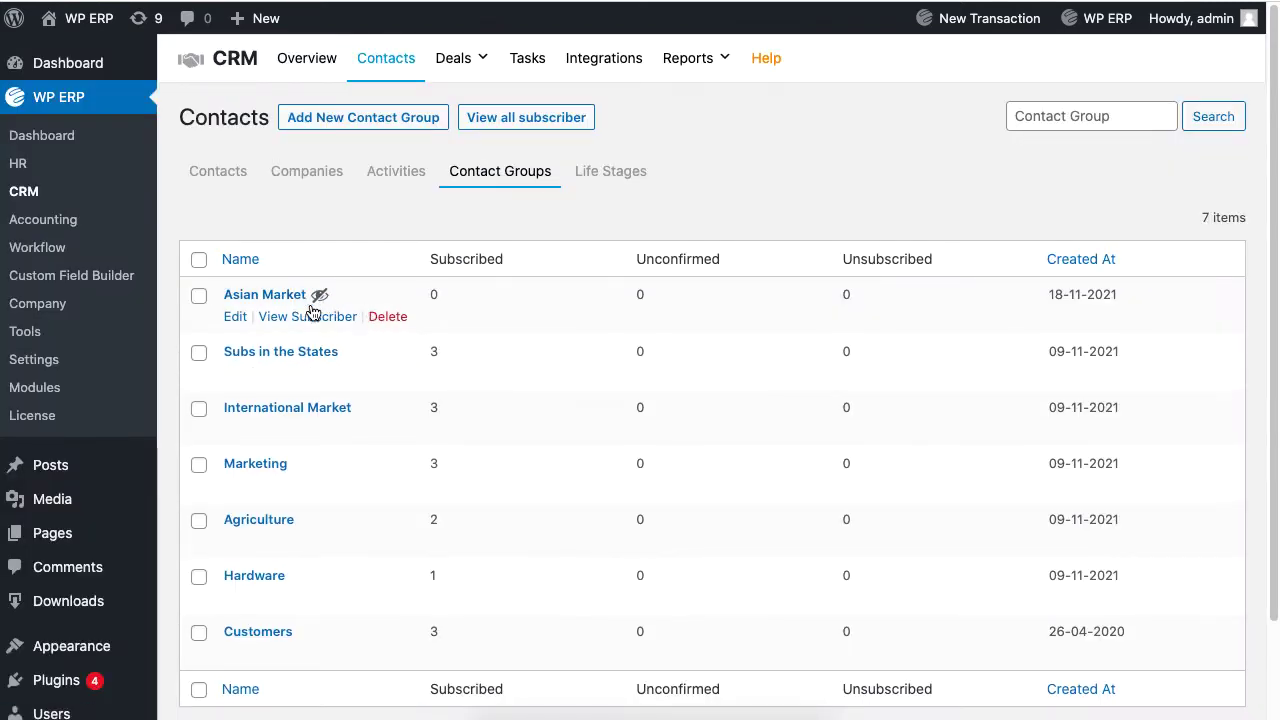
{"action": "mouse_move", "coordinate": [324, 305]}
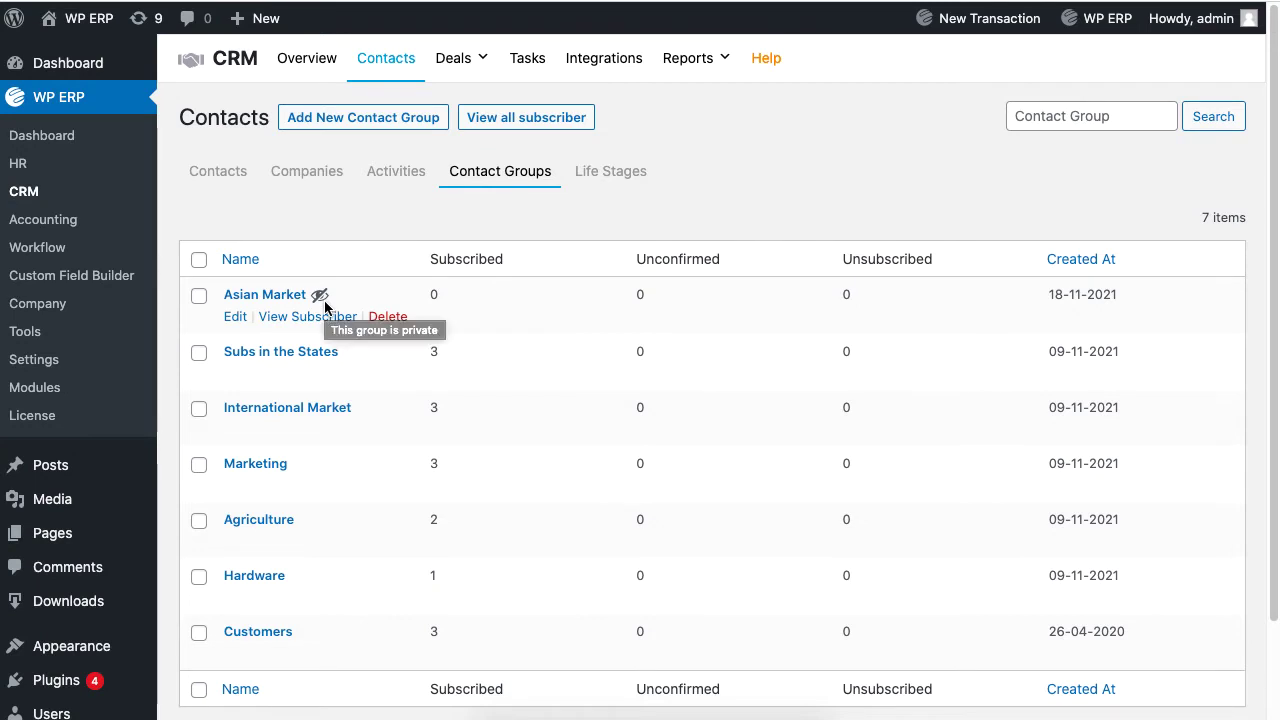
Start another new company, show its advanced fields and assign it to the Asian Market group
{"action": "left_click", "coordinate": [311, 179]}
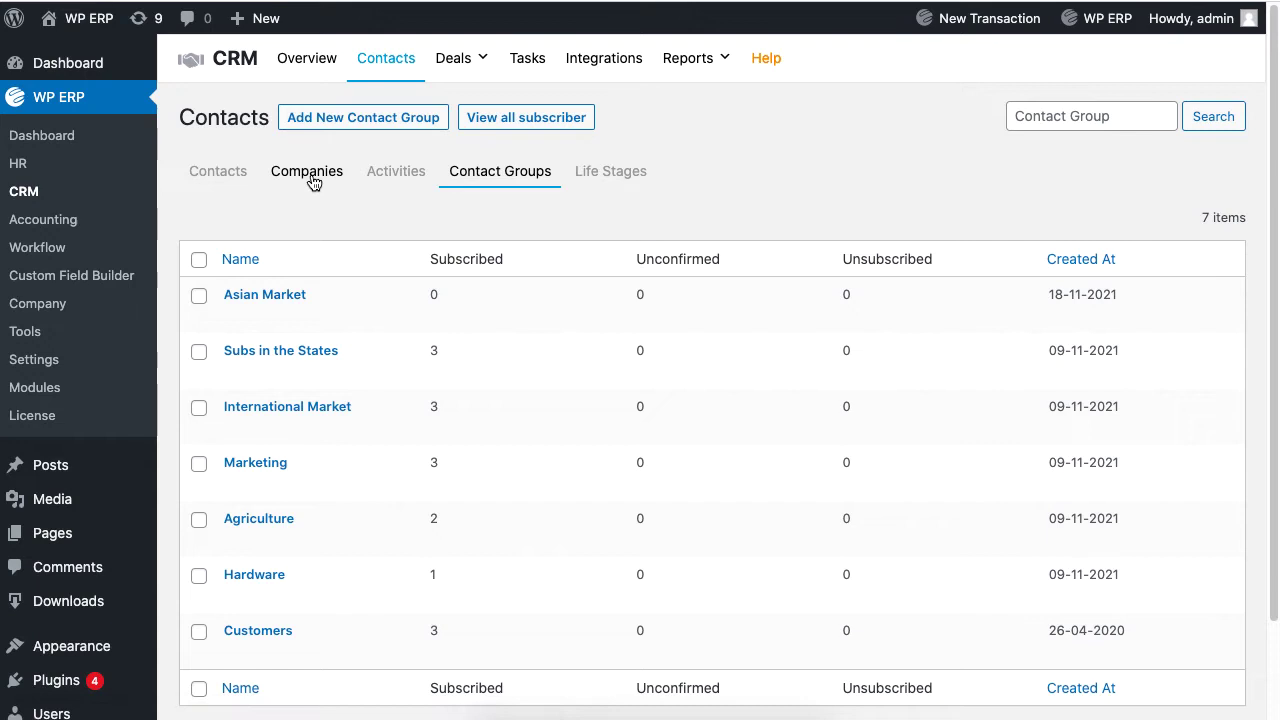
{"action": "left_click", "coordinate": [303, 125]}
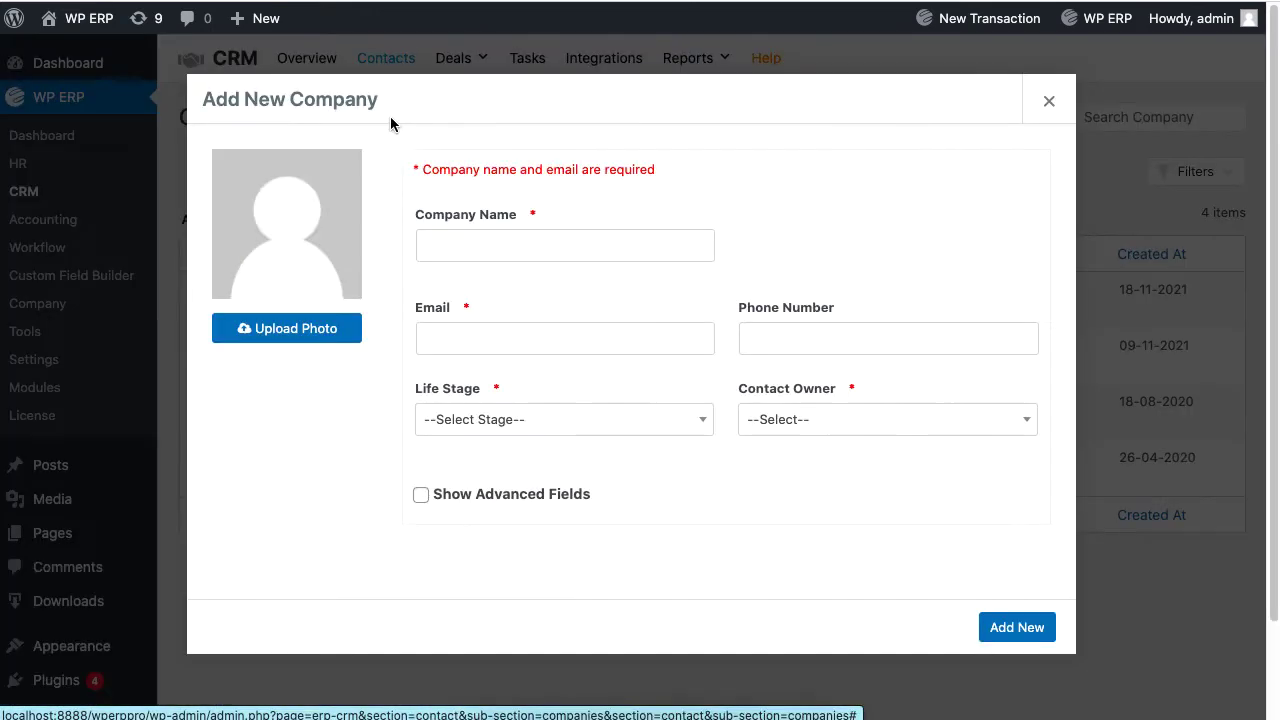
{"action": "left_click", "coordinate": [537, 484]}
{"action": "left_click_drag", "start_coordinate": [1069, 240], "coordinate": [1069, 484]}
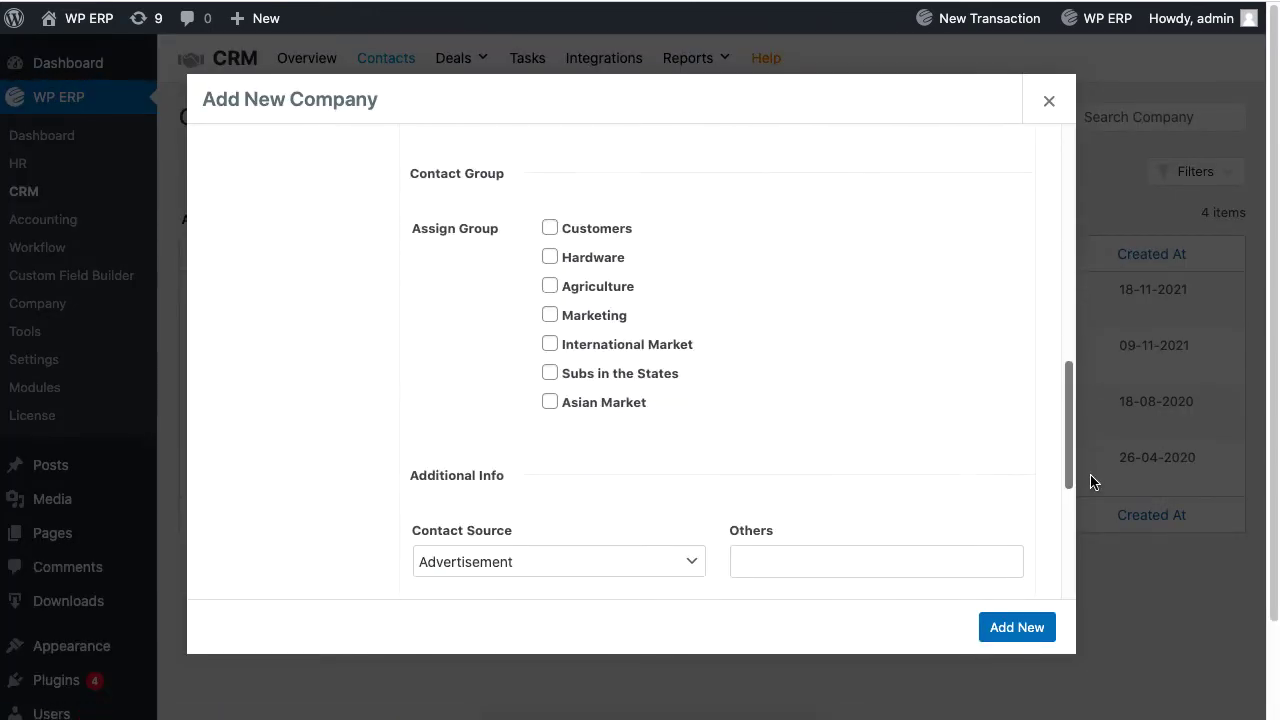
{"action": "left_click", "coordinate": [550, 402]}
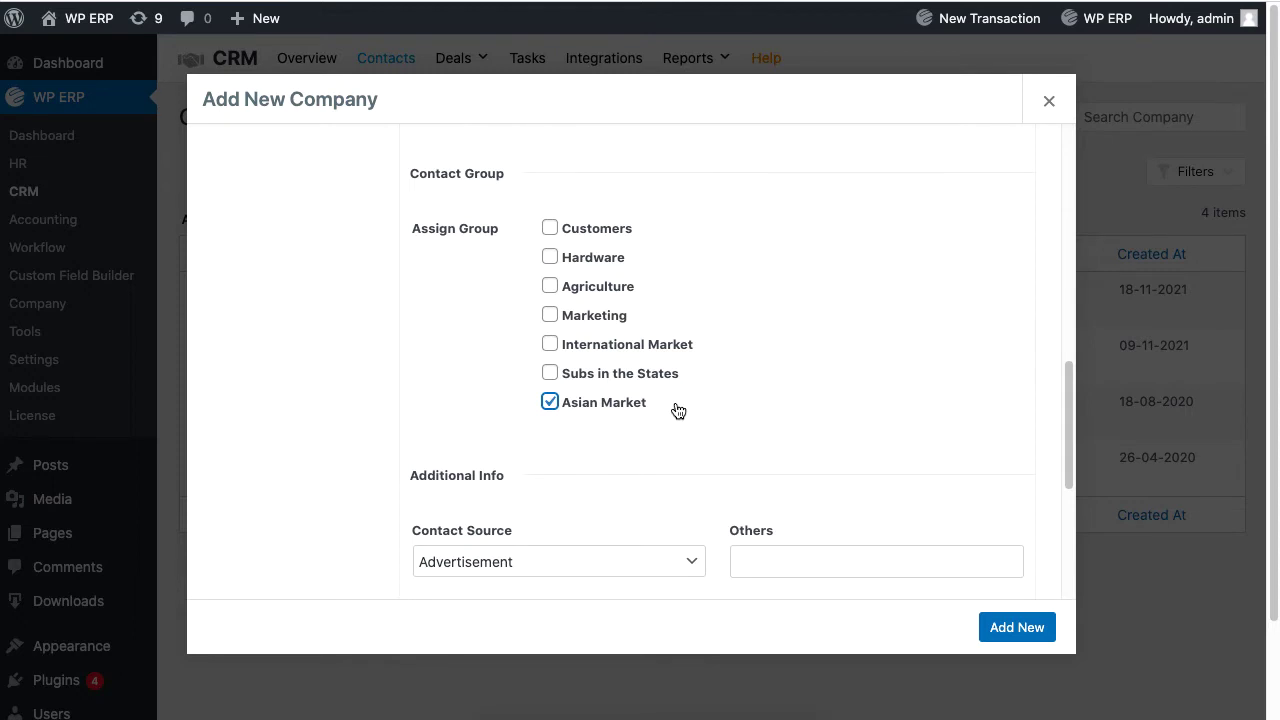
Close the new company form and bulk-assign QORA and Qubec LTD to the Asian Market contact group
{"action": "left_click", "coordinate": [1048, 101]}
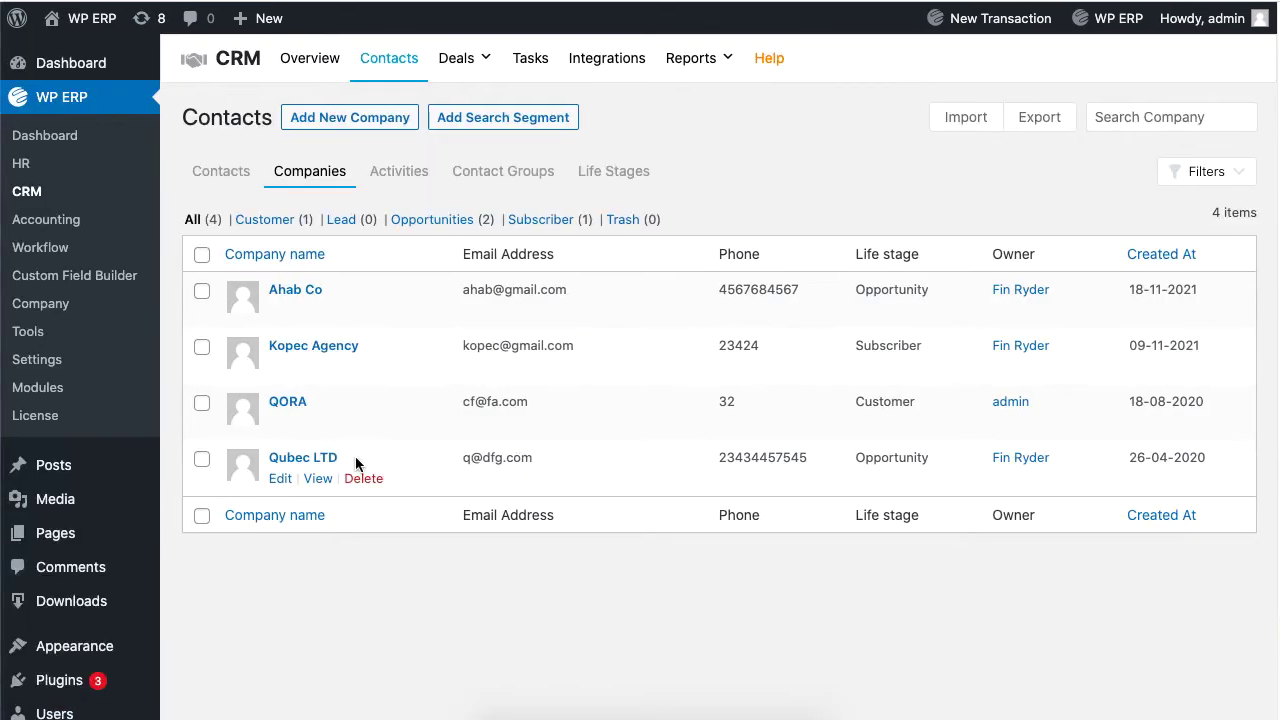
{"action": "left_click", "coordinate": [203, 460]}
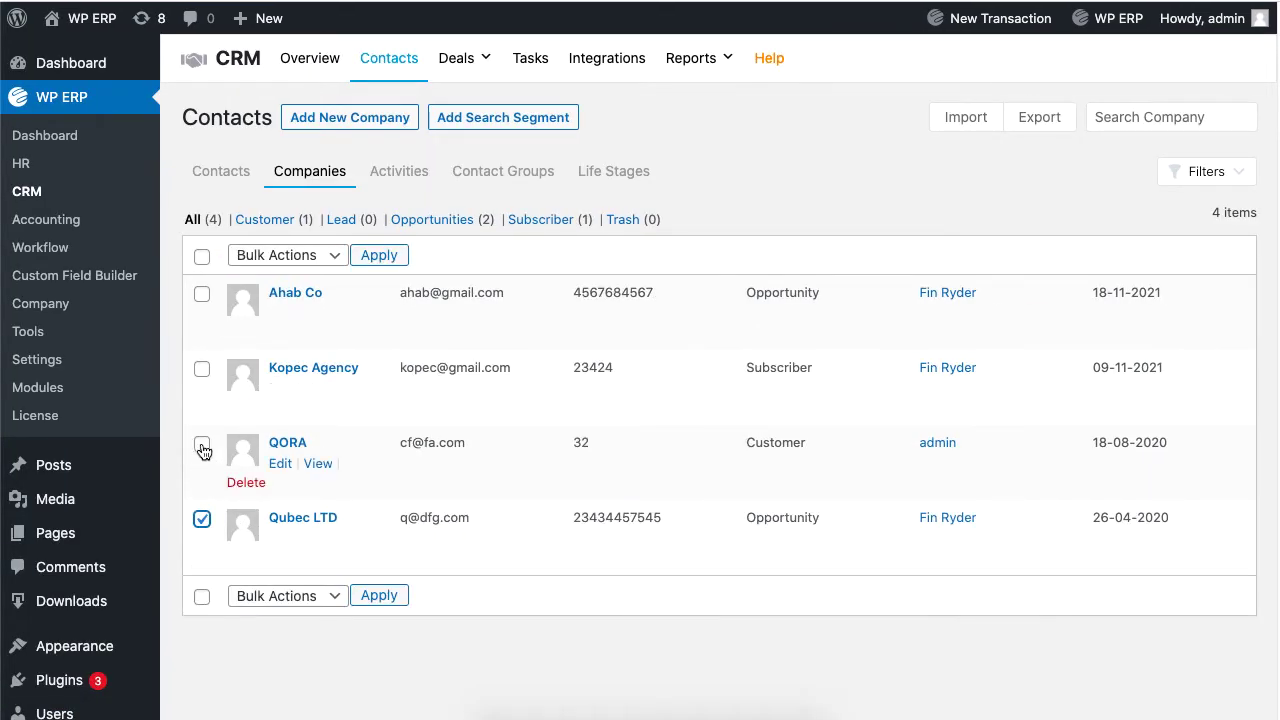
{"action": "left_click", "coordinate": [202, 444]}
{"action": "left_click", "coordinate": [305, 262]}
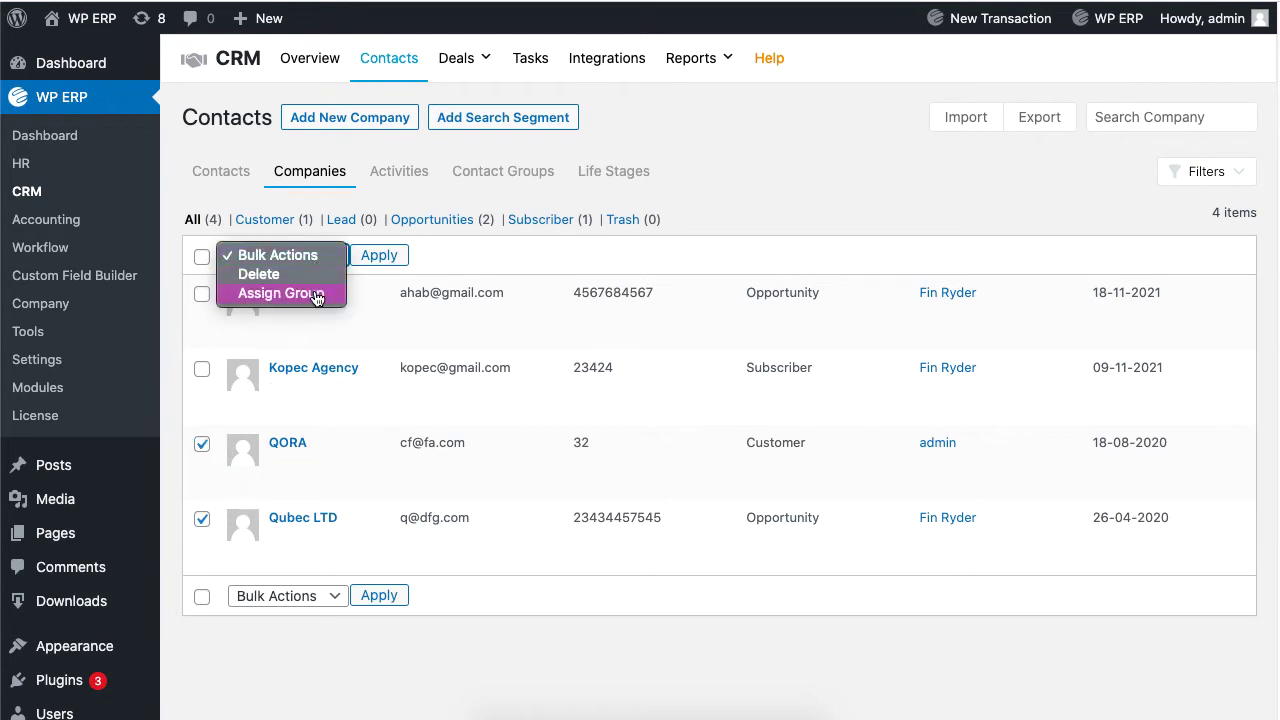
{"action": "left_click", "coordinate": [306, 296]}
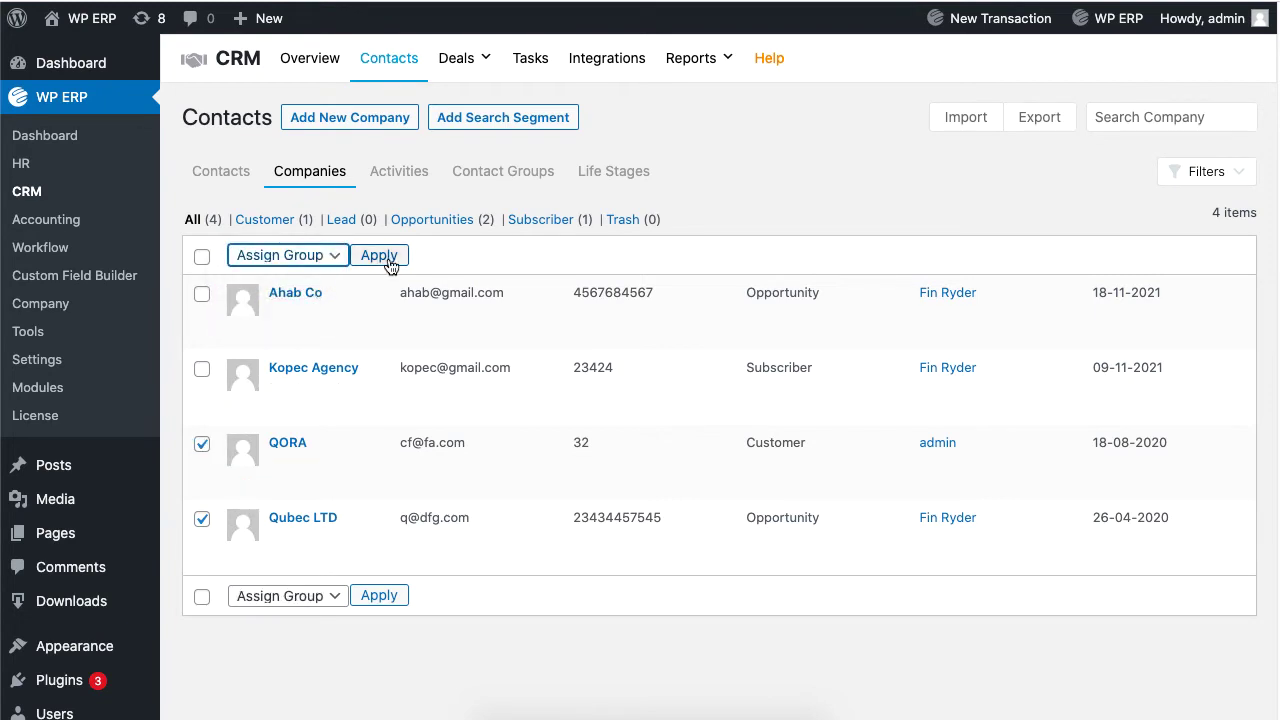
{"action": "left_click", "coordinate": [372, 260]}
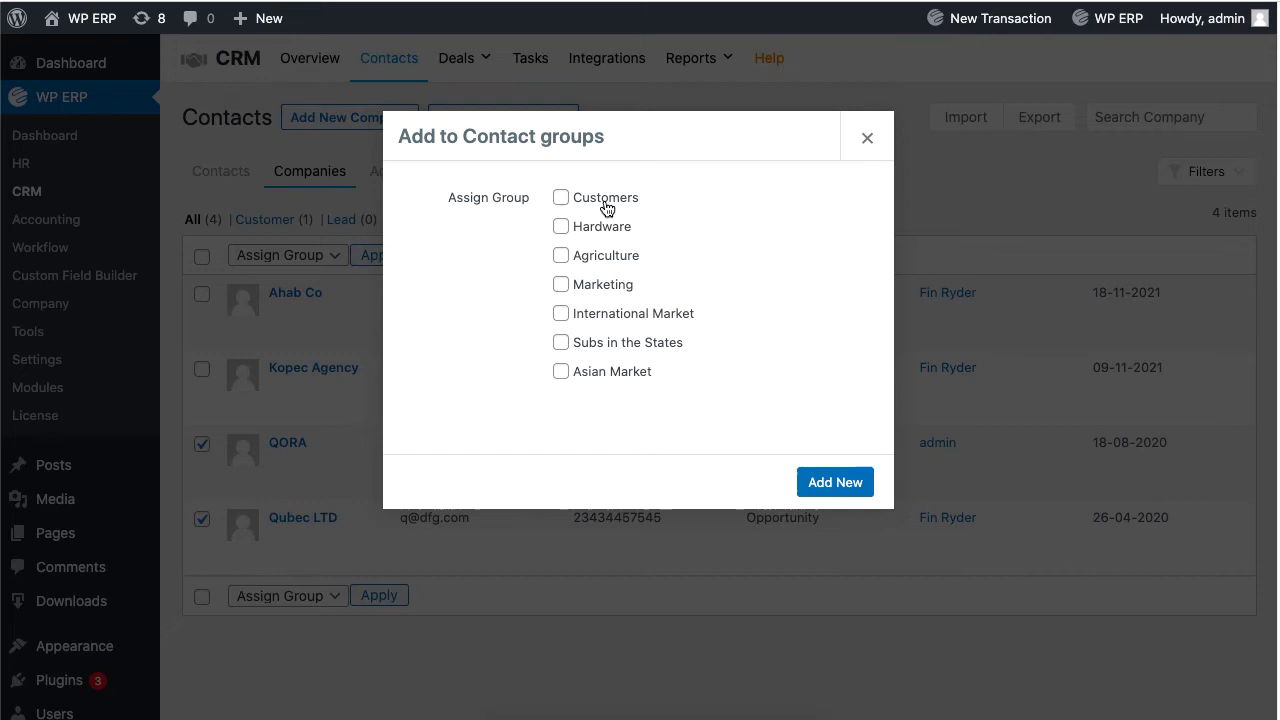
{"action": "left_click", "coordinate": [609, 376]}
{"action": "left_click", "coordinate": [832, 478]}
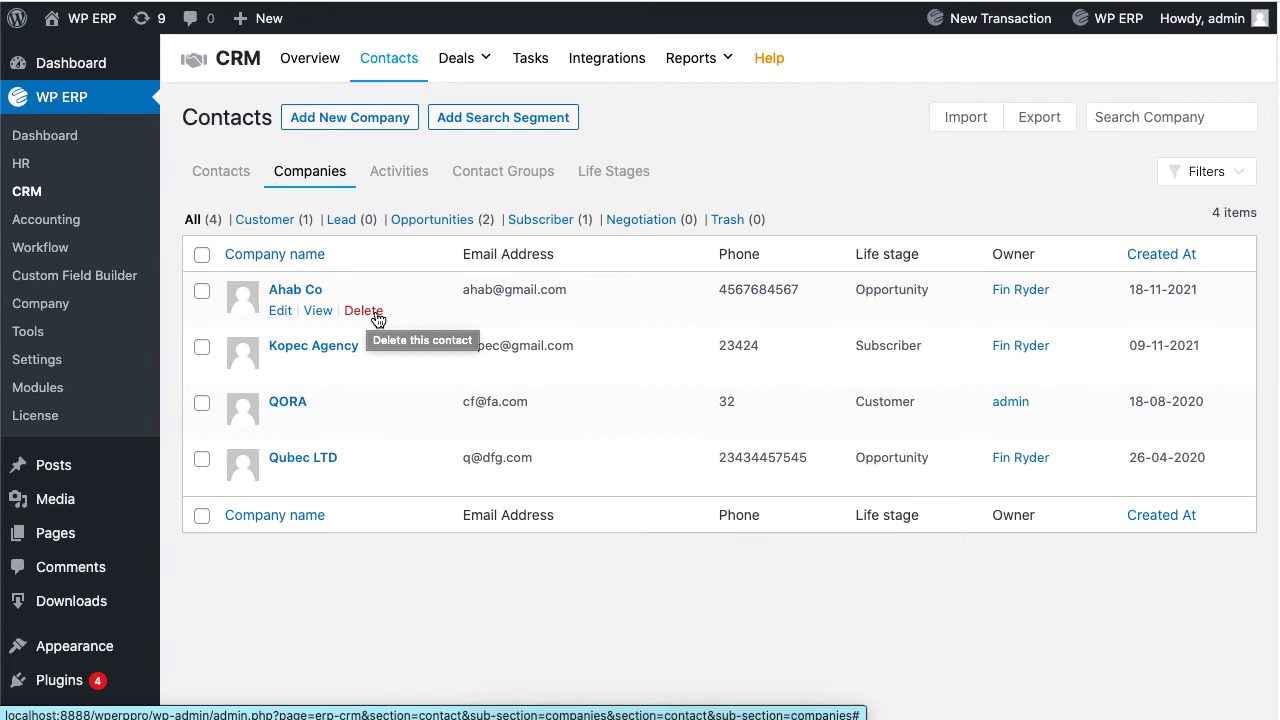
View the Ahab Co company record, look over its edit form and close the form
{"action": "left_click", "coordinate": [290, 294]}
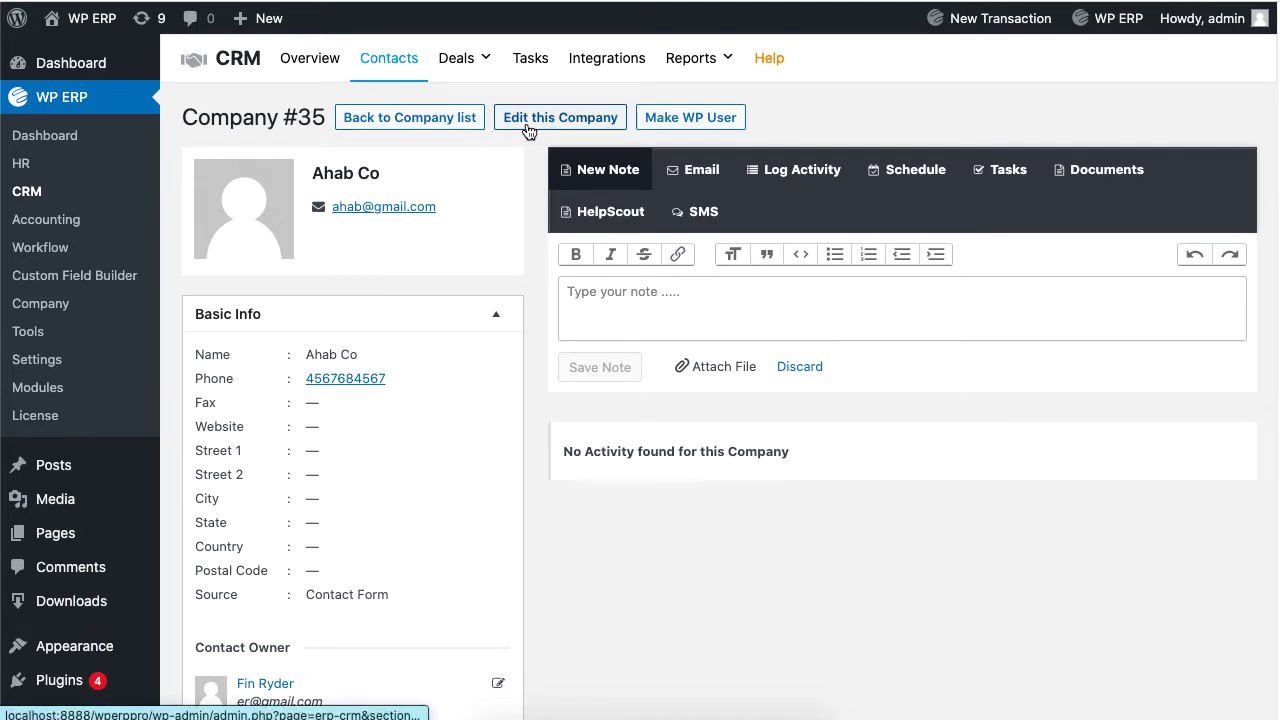
{"action": "left_click", "coordinate": [578, 120]}
{"action": "scroll", "coordinate": [697, 326], "scroll_direction": "down", "scroll_amount": 1}
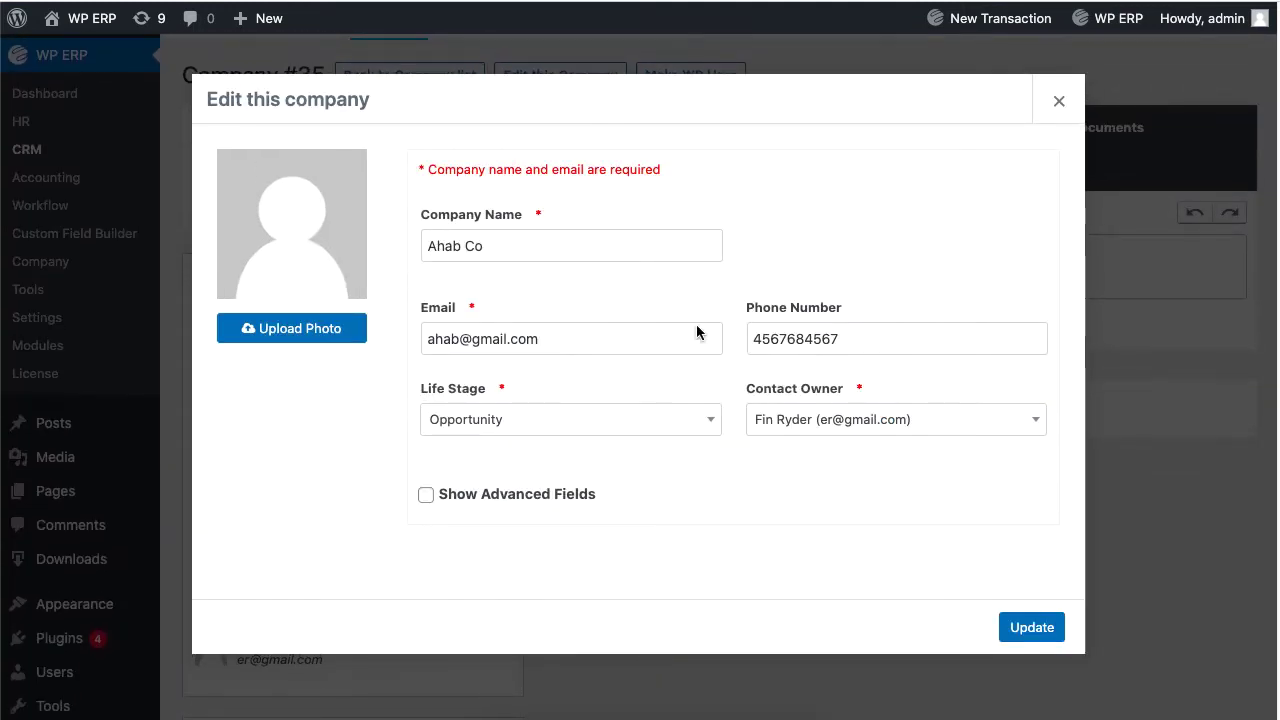
{"action": "left_click", "coordinate": [1058, 104]}
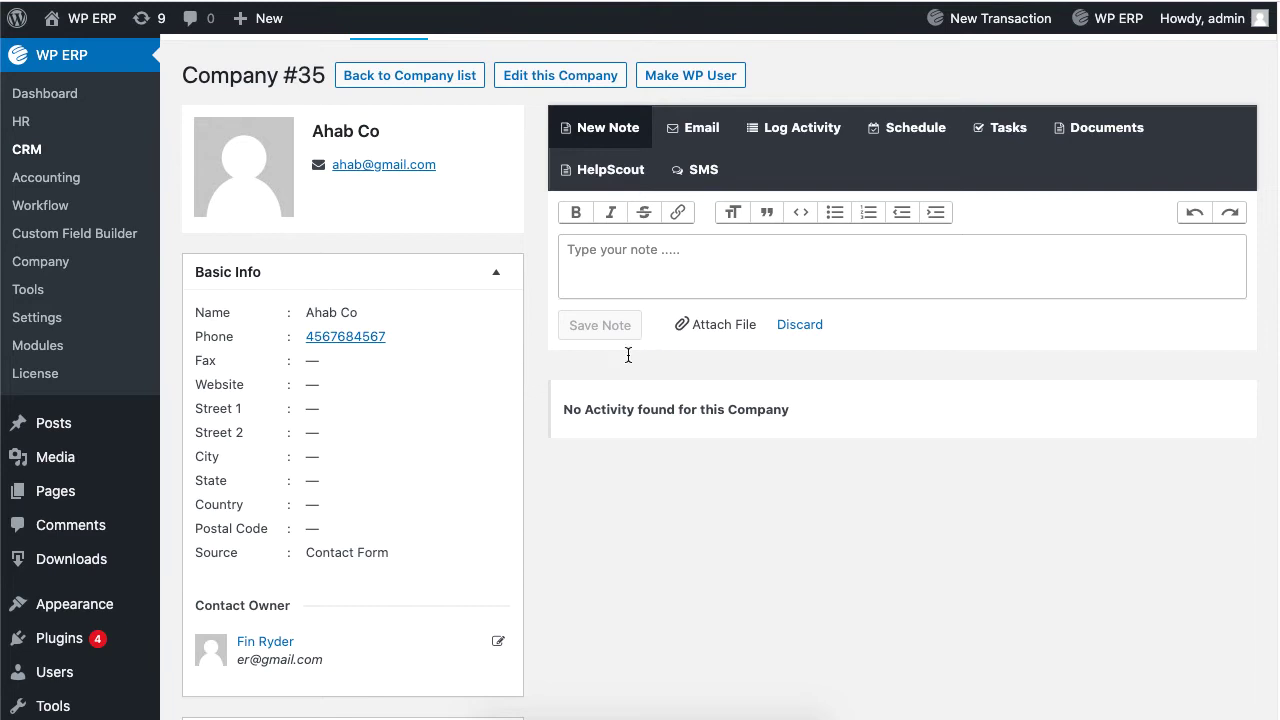
Add the tag Japan to the Ahab Co company record
{"action": "scroll", "coordinate": [479, 478], "scroll_direction": "down", "scroll_amount": 2}
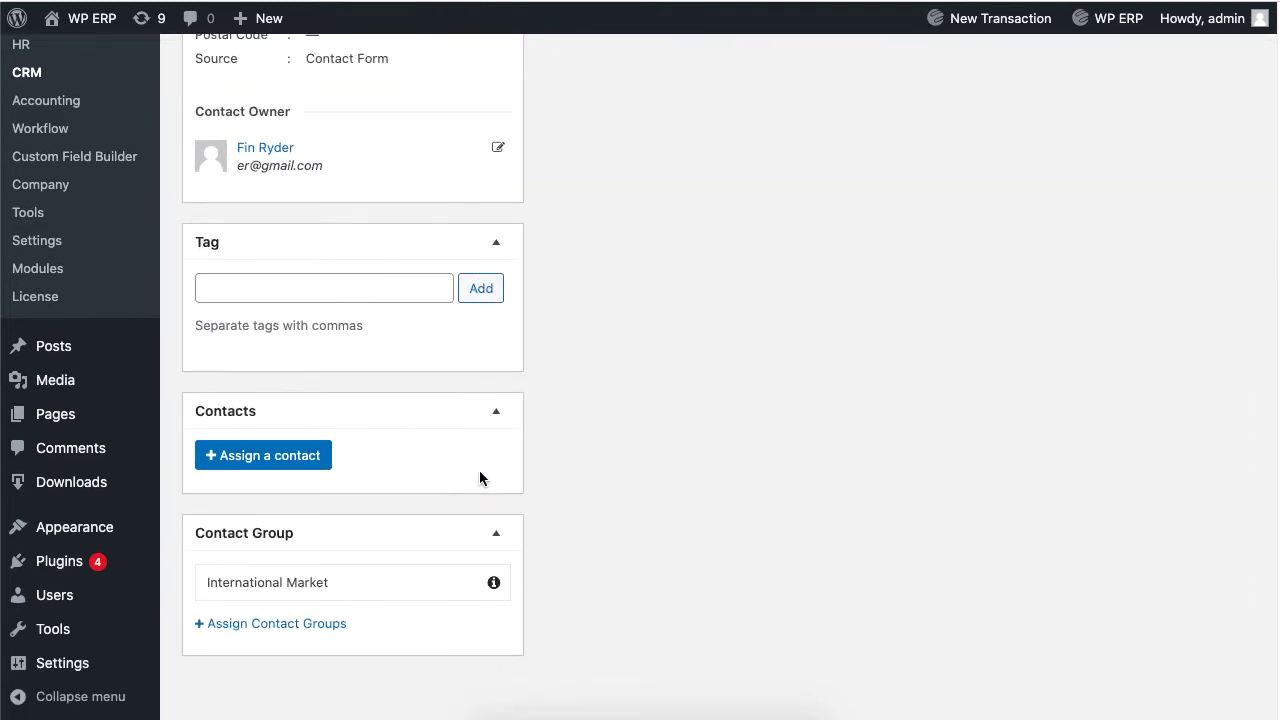
{"action": "left_click", "coordinate": [351, 293]}
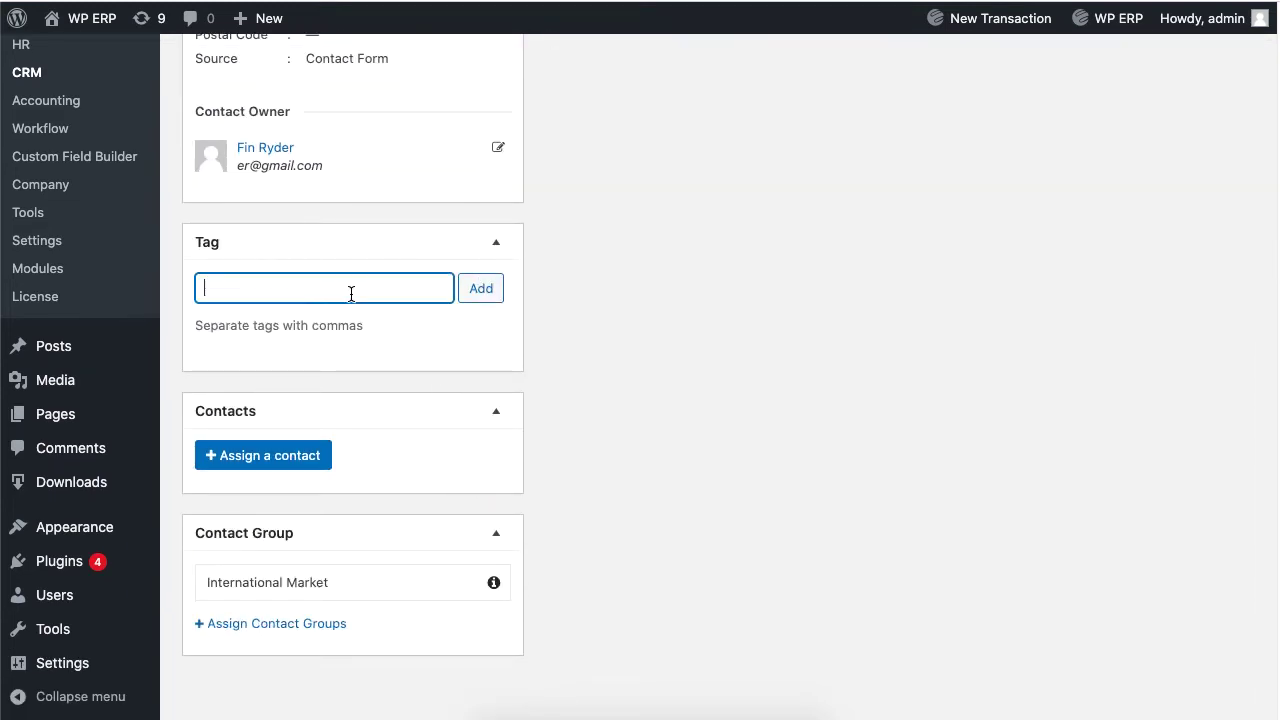
{"action": "type", "text": "Japan"}
{"action": "left_click", "coordinate": [488, 296]}
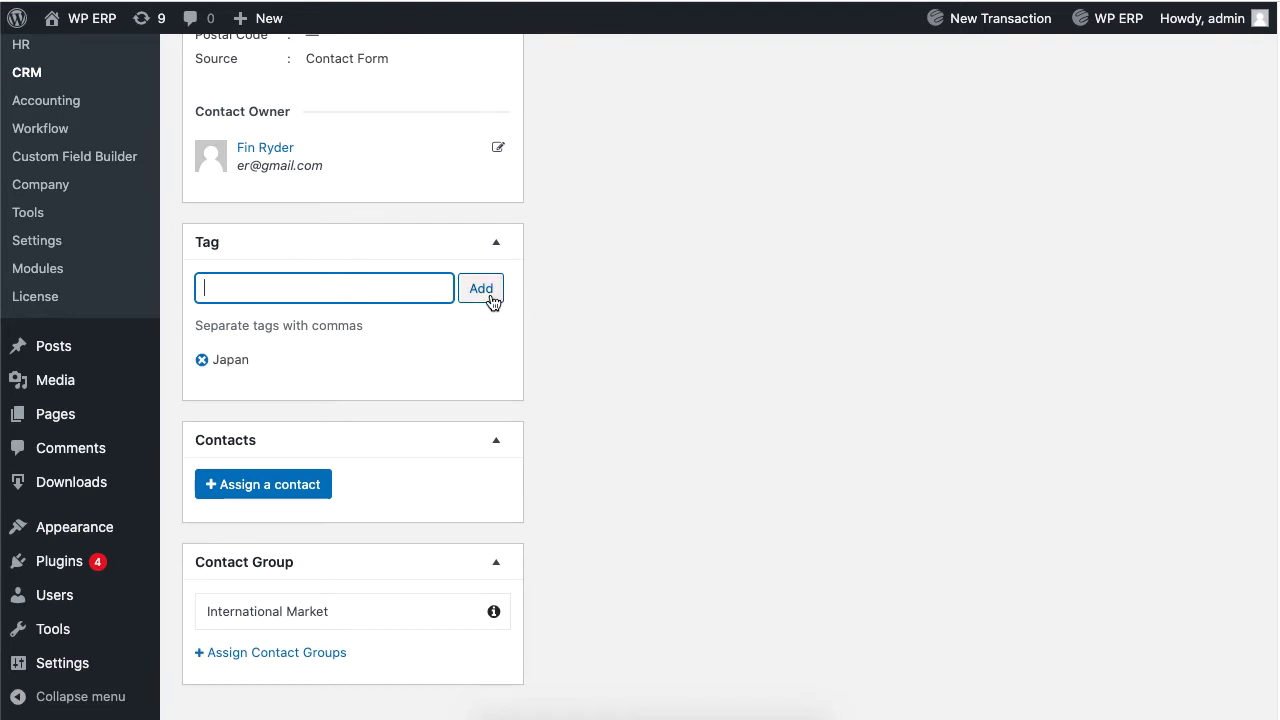
Search the contacts for "j" and assign the second matching contact to Ahab Co
{"action": "left_click", "coordinate": [318, 491]}
{"action": "type", "text": "j"}
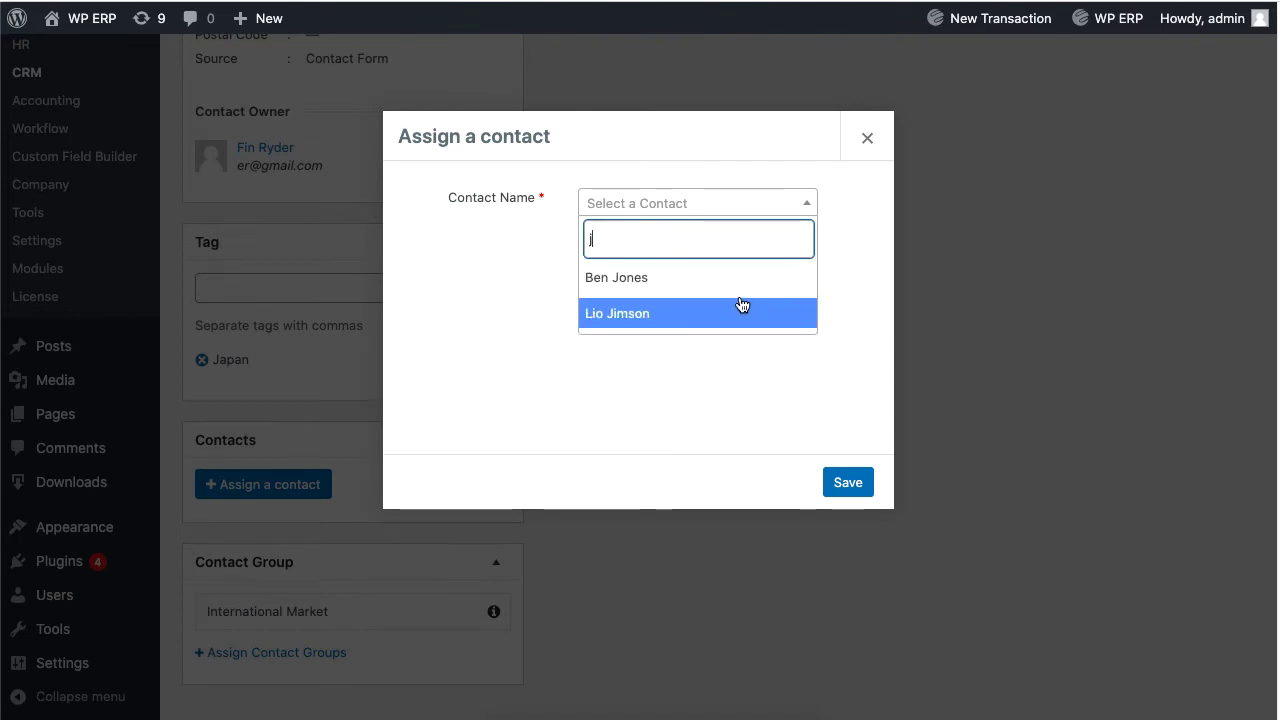
{"action": "left_click", "coordinate": [741, 305]}
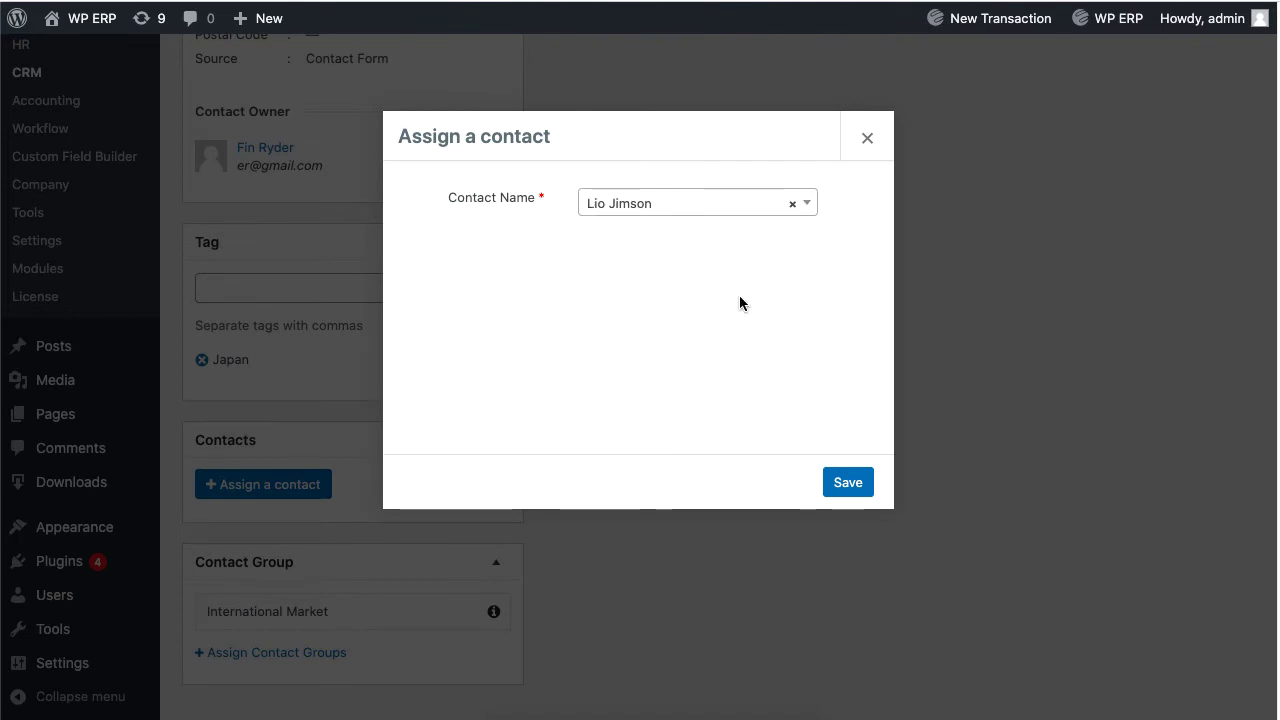
{"action": "left_click", "coordinate": [855, 483]}
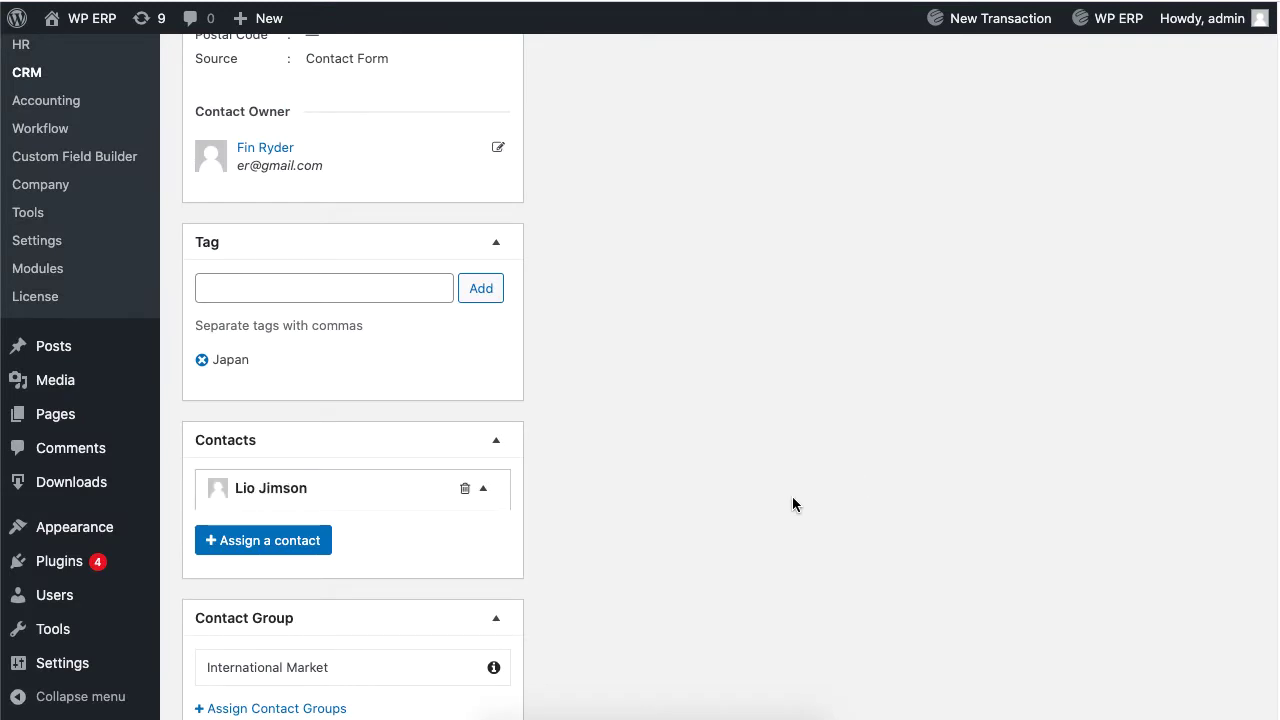
Add Ahab Co to the Marketing contact group and update its group assignment
{"action": "scroll", "coordinate": [792, 504], "scroll_direction": "down", "scroll_amount": 2}
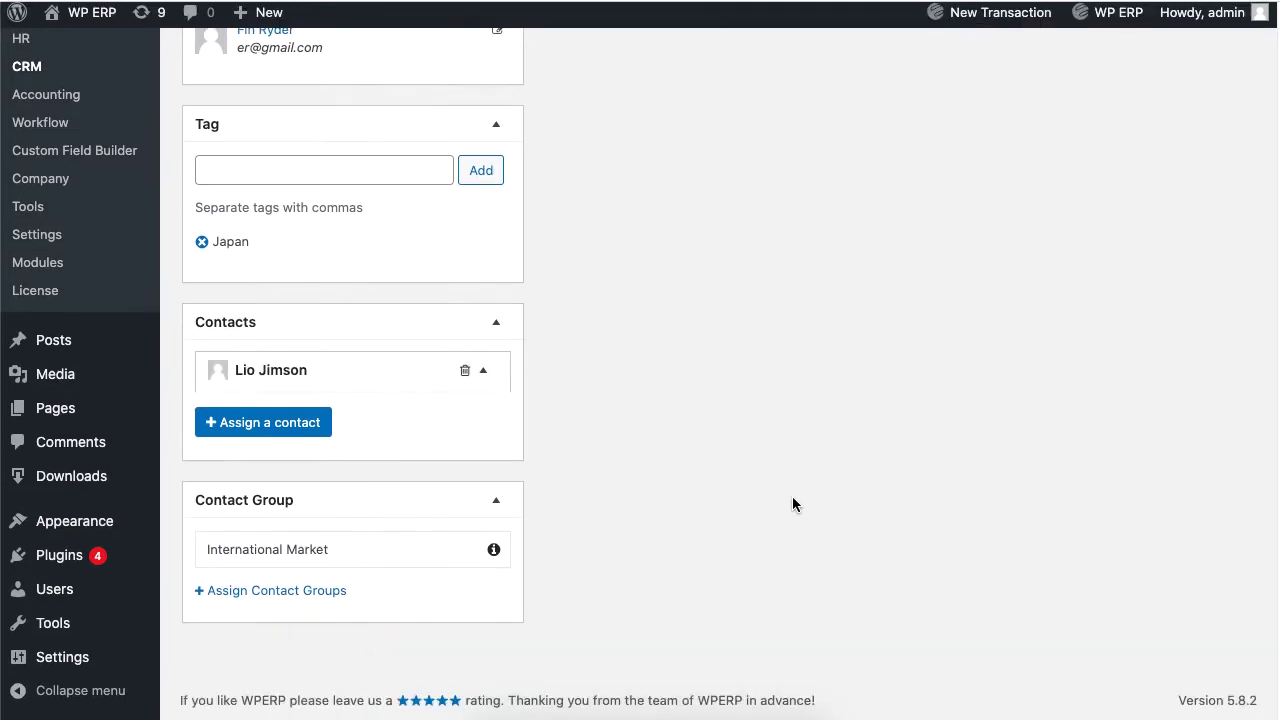
{"action": "left_click", "coordinate": [290, 598]}
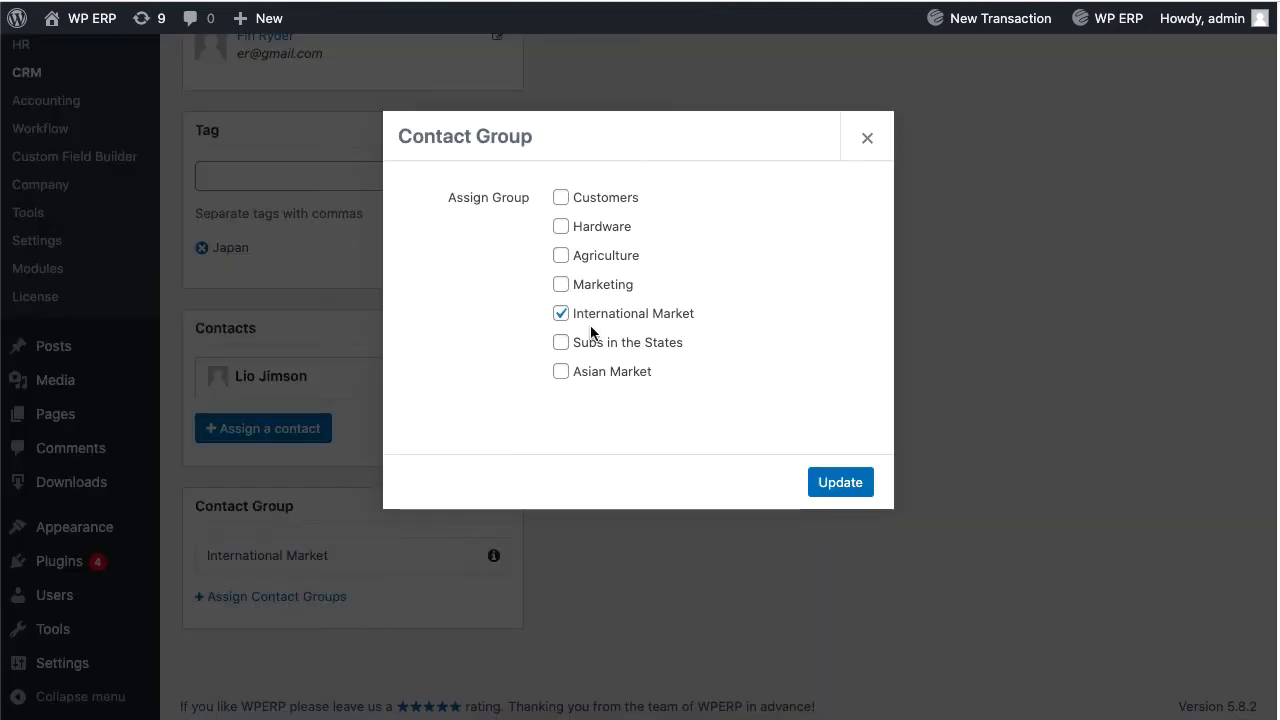
{"action": "left_click", "coordinate": [600, 286]}
{"action": "left_click", "coordinate": [845, 484]}
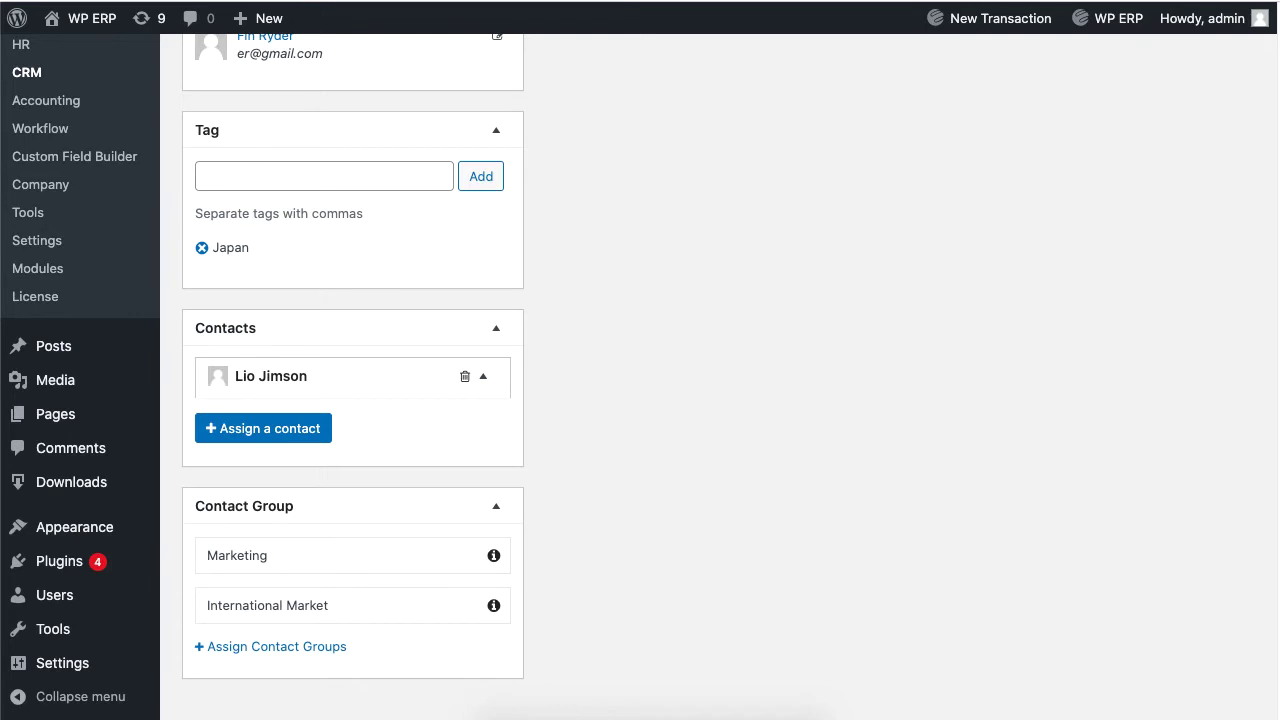
Return to the company list and search for companies matching "qo"
{"action": "scroll", "coordinate": [438, 124], "scroll_direction": "up", "scroll_amount": 7}
{"action": "left_click", "coordinate": [438, 121]}
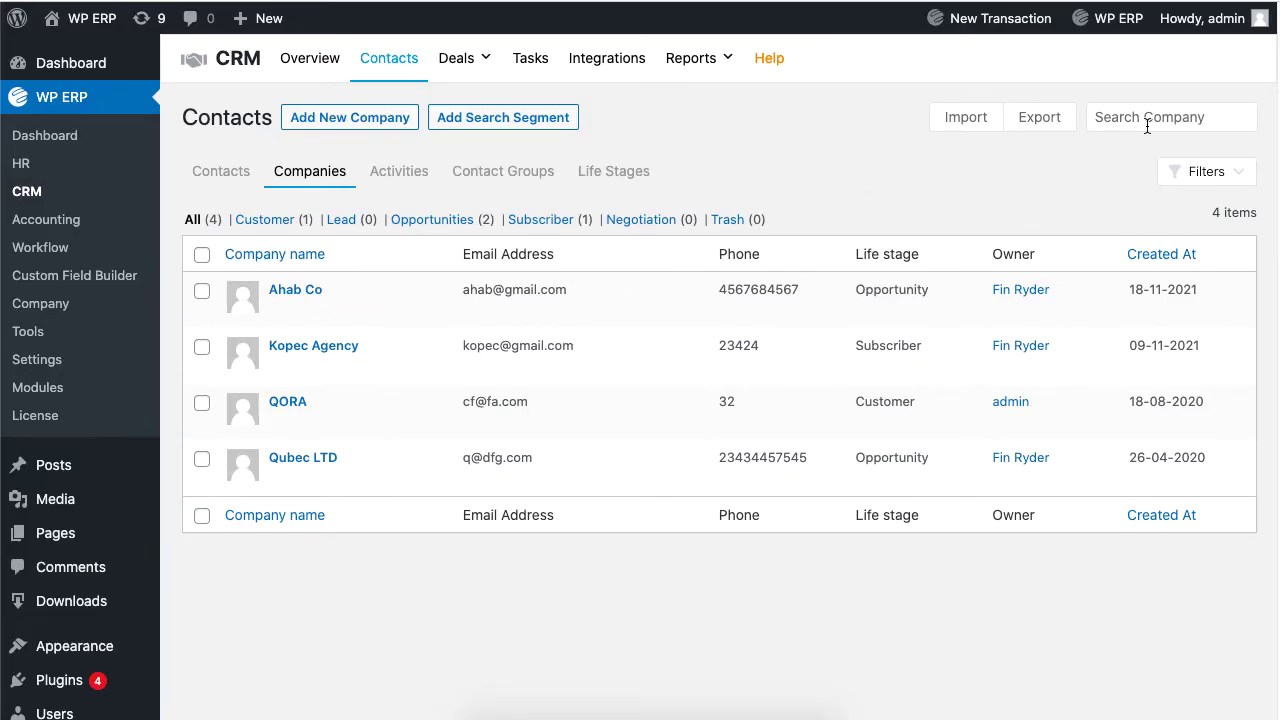
{"action": "left_click", "coordinate": [1147, 127]}
{"action": "type", "text": "qo"}
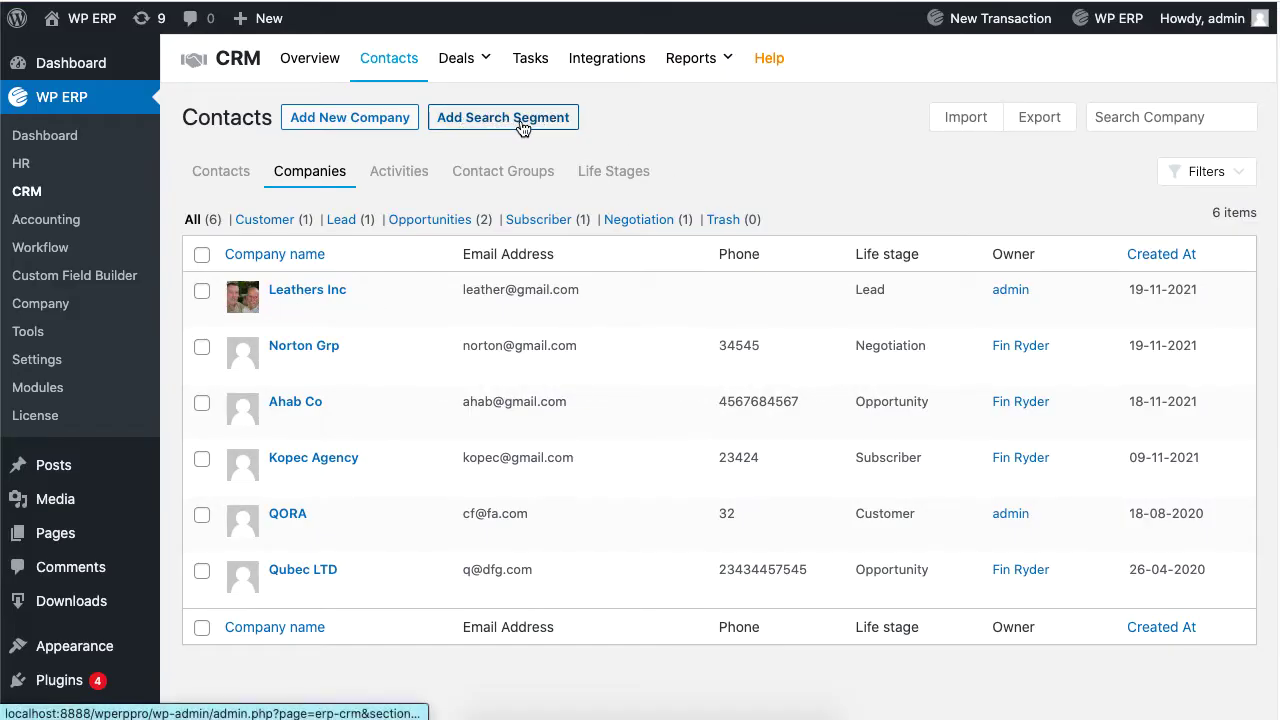
Start a search segment on the company list and apply the filter Life Stage is Opportunity
{"action": "left_click", "coordinate": [522, 122]}
{"action": "left_click", "coordinate": [273, 247]}
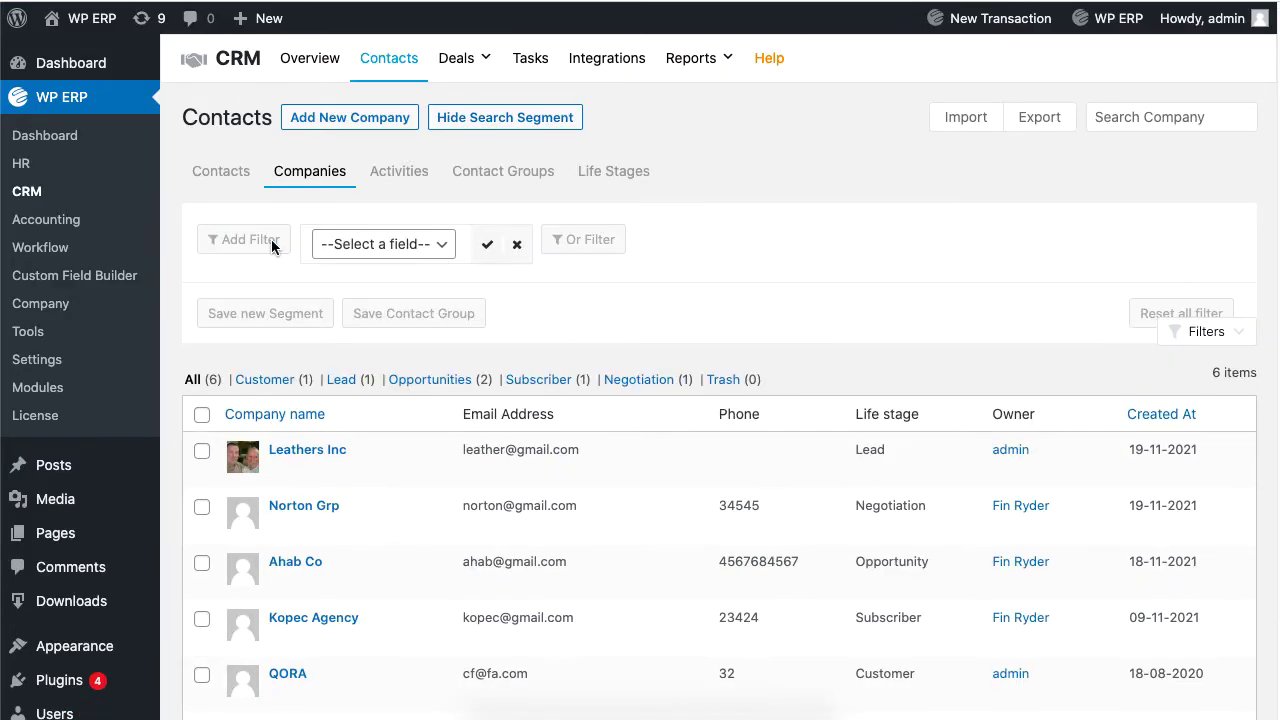
{"action": "left_click", "coordinate": [430, 246]}
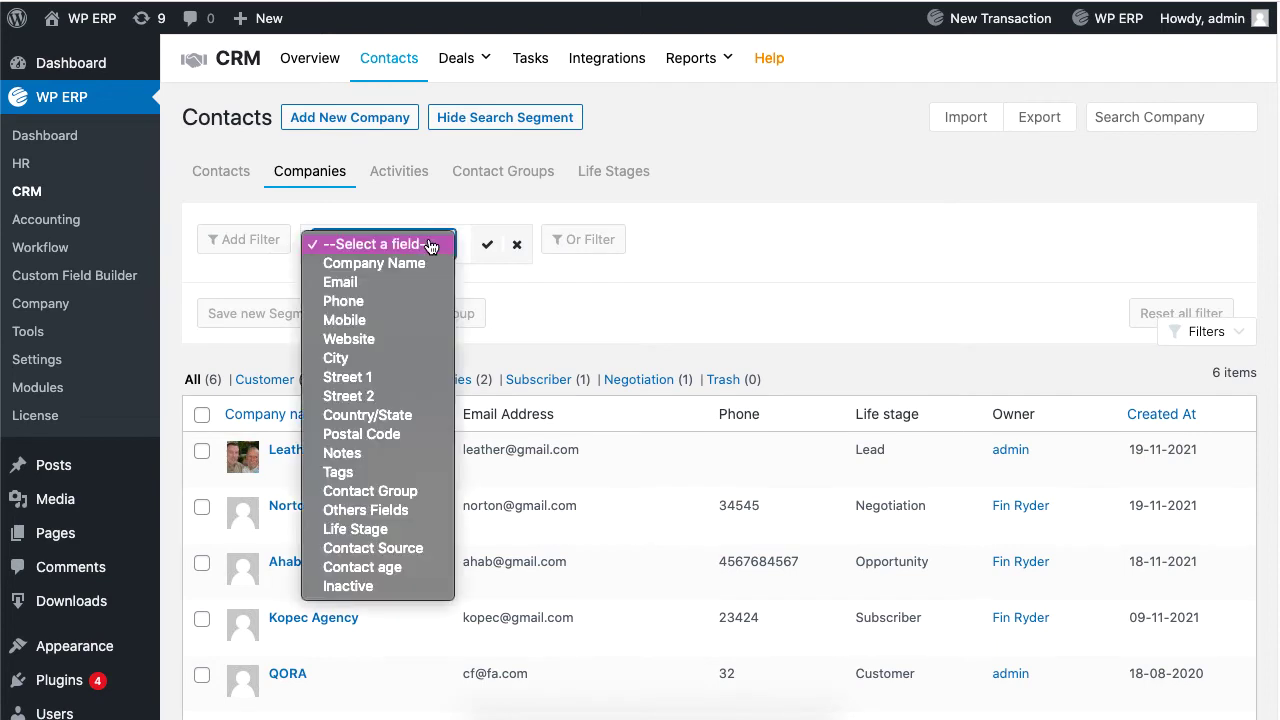
{"action": "left_click", "coordinate": [355, 529]}
{"action": "left_click", "coordinate": [603, 249]}
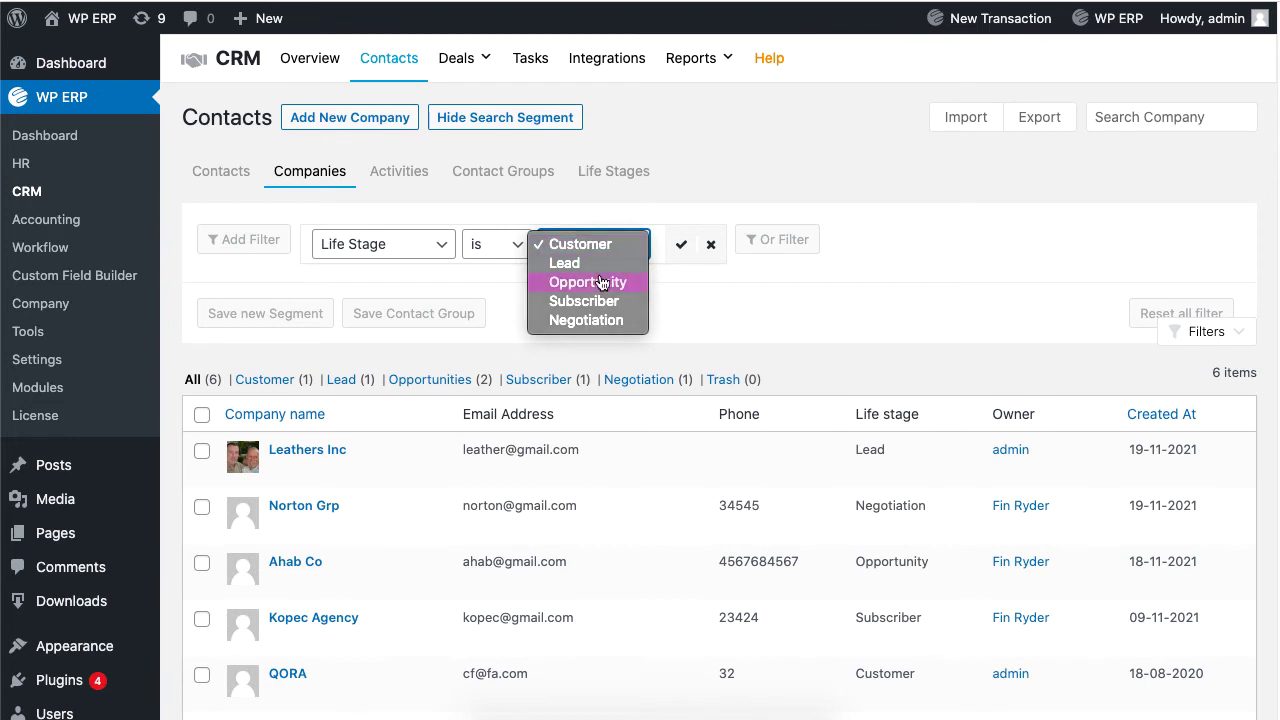
{"action": "left_click", "coordinate": [603, 282]}
{"action": "left_click", "coordinate": [681, 244]}
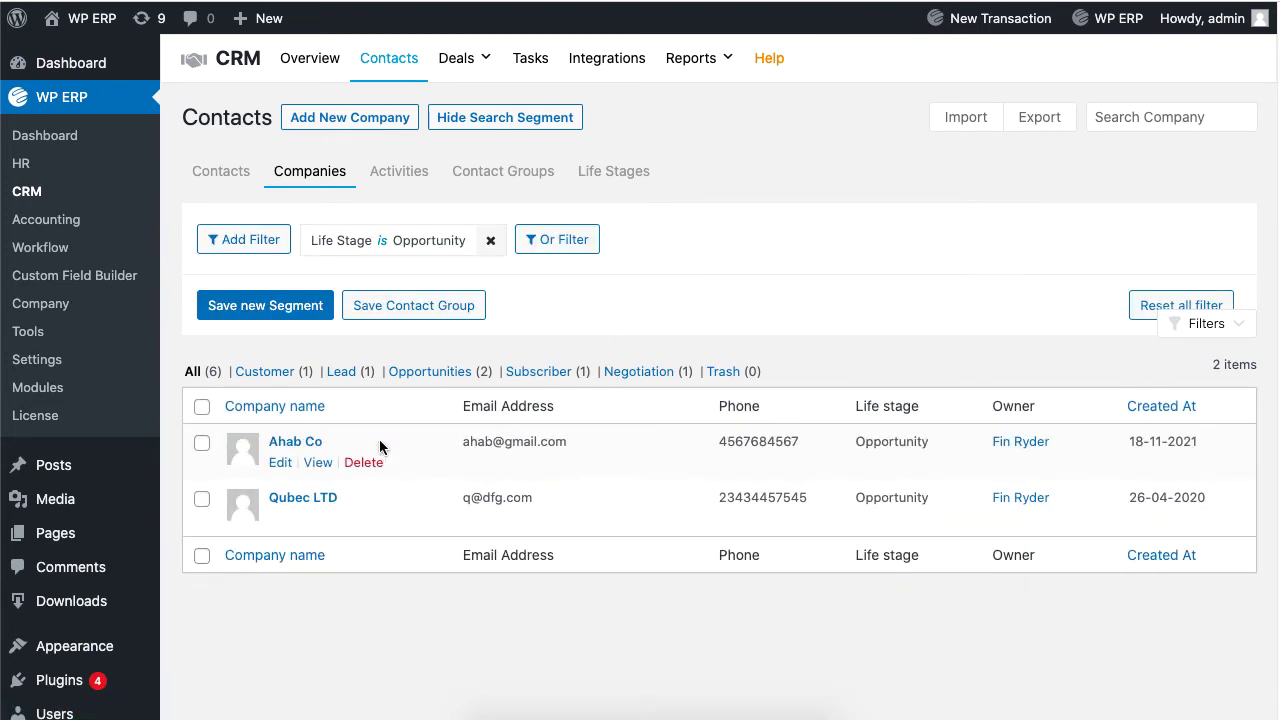
{"action": "mouse_move", "coordinate": [363, 513]}
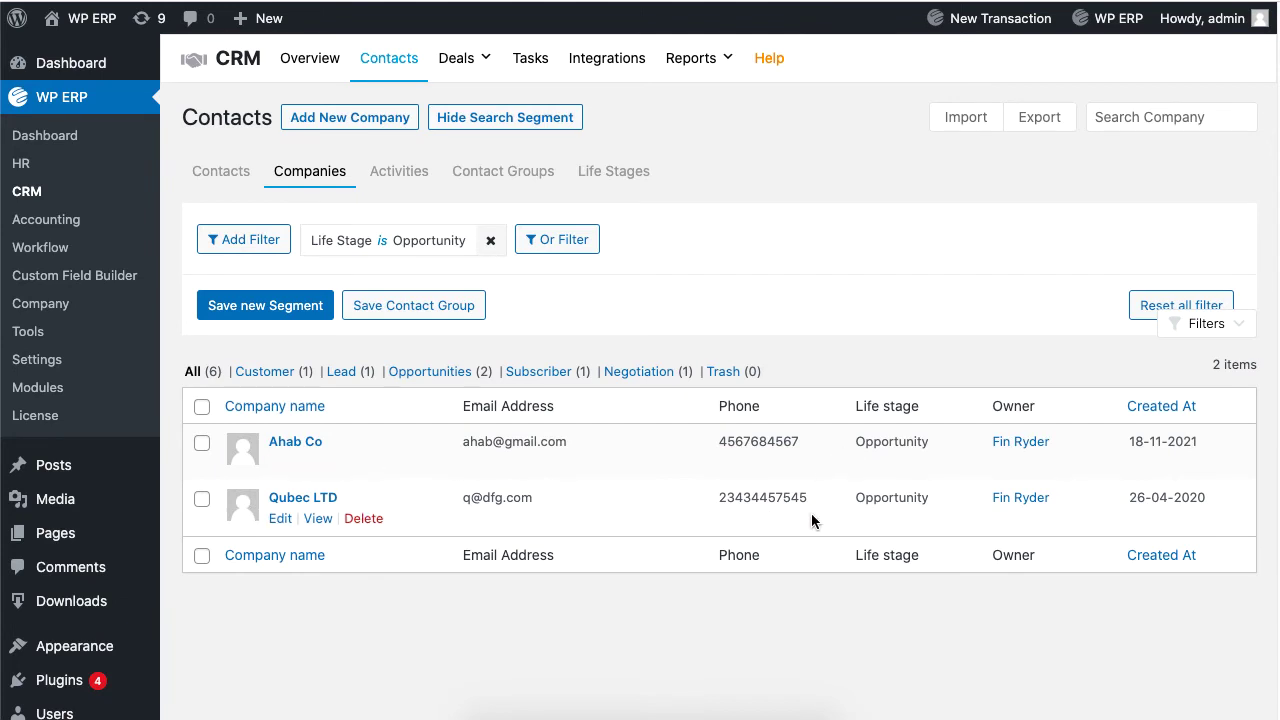
Add an Or filter to the segment for Tags contains Japan and apply it
{"action": "left_click", "coordinate": [579, 245]}
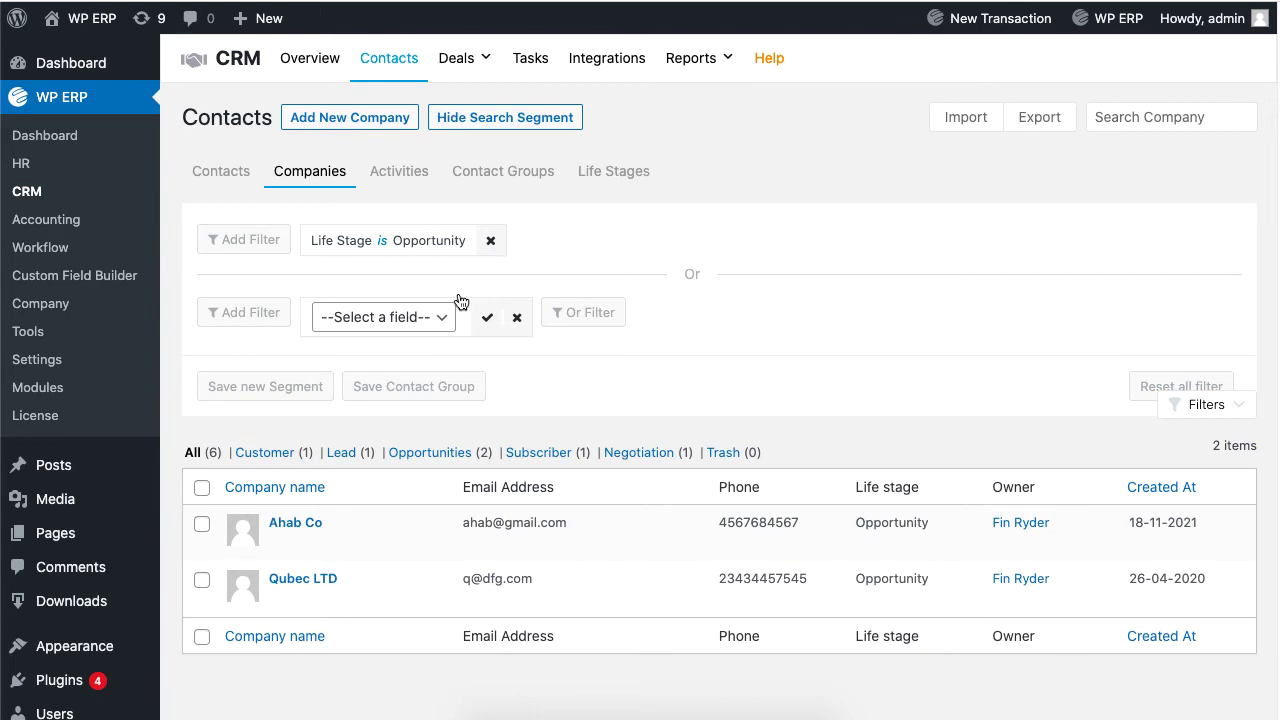
{"action": "left_click", "coordinate": [406, 317]}
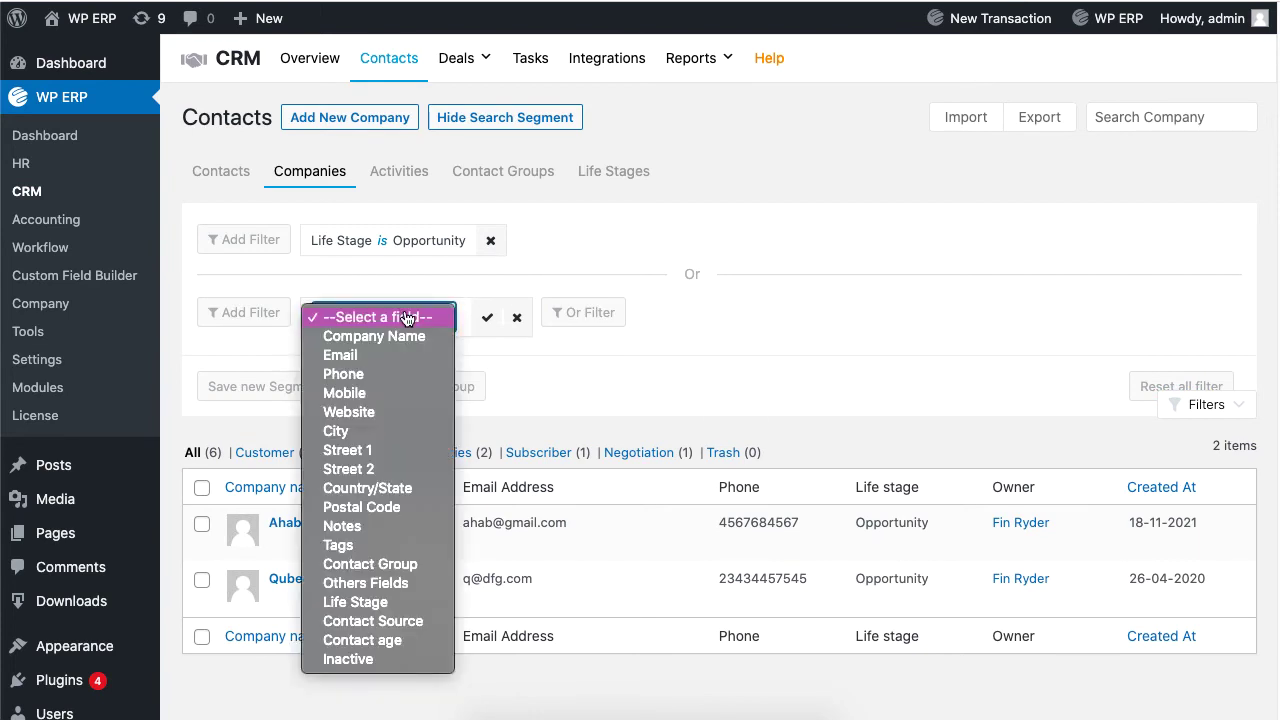
{"action": "left_click", "coordinate": [370, 556]}
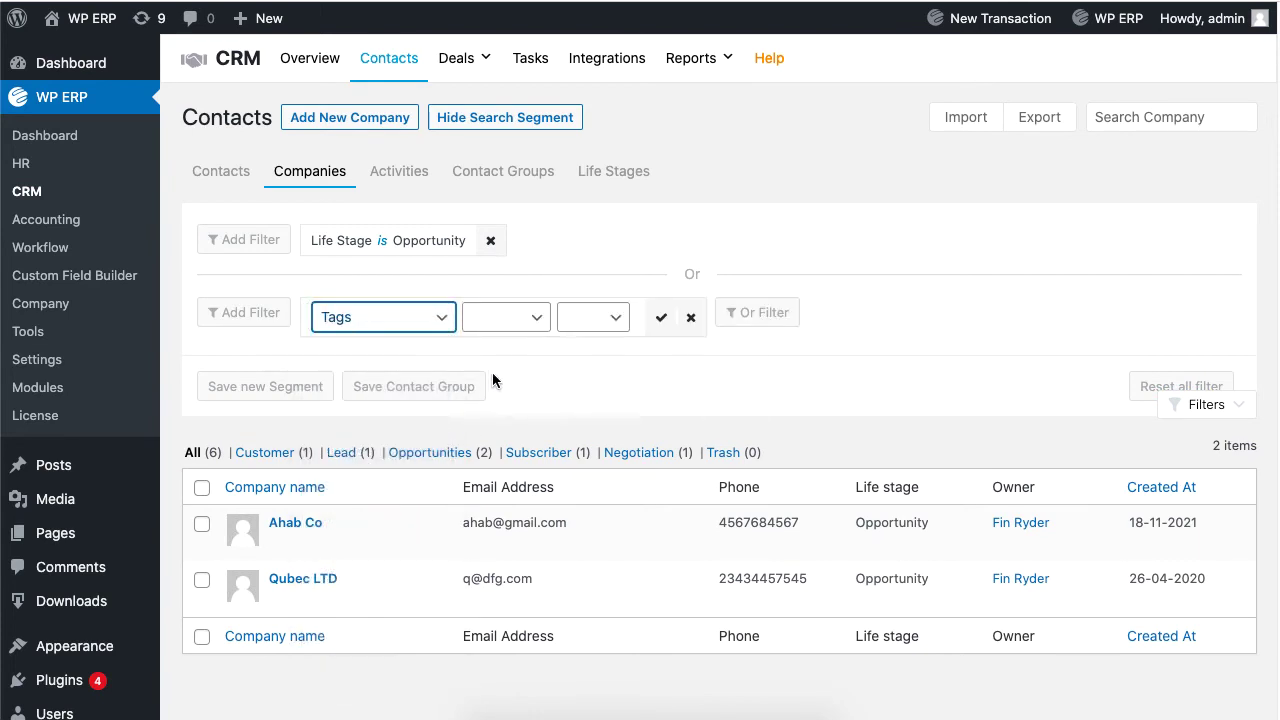
{"action": "left_click", "coordinate": [520, 323]}
{"action": "left_click", "coordinate": [523, 326]}
{"action": "left_click", "coordinate": [598, 322]}
{"action": "left_click", "coordinate": [600, 320]}
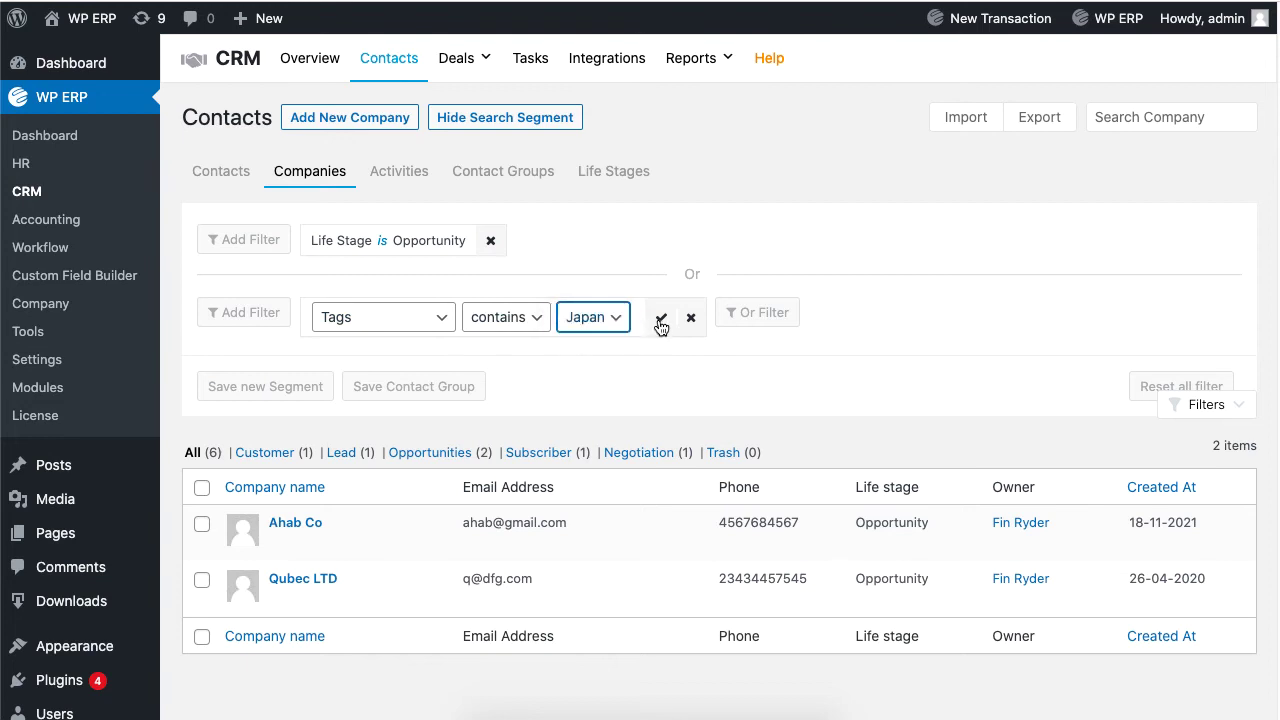
{"action": "left_click", "coordinate": [661, 318]}
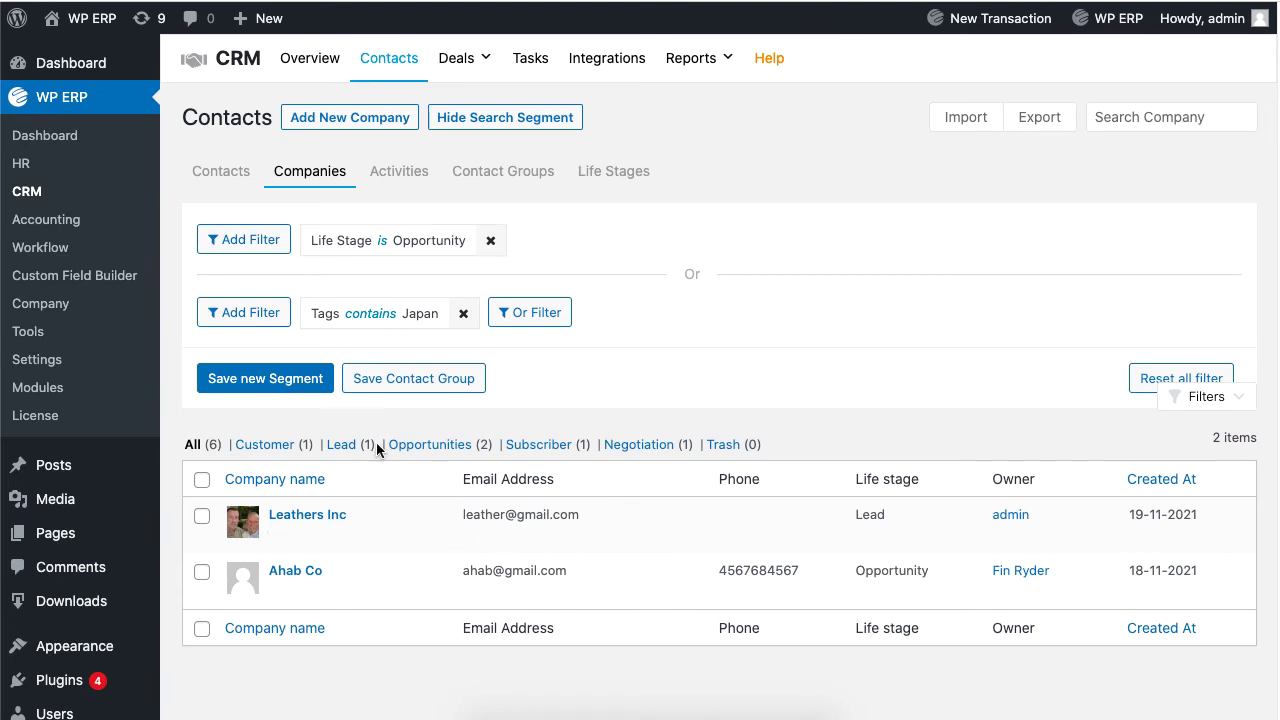
Save the filters as a new segment named Japan Opportunity, available for all users
{"action": "left_click", "coordinate": [265, 378]}
{"action": "type", "text": "Japan Opportu"}
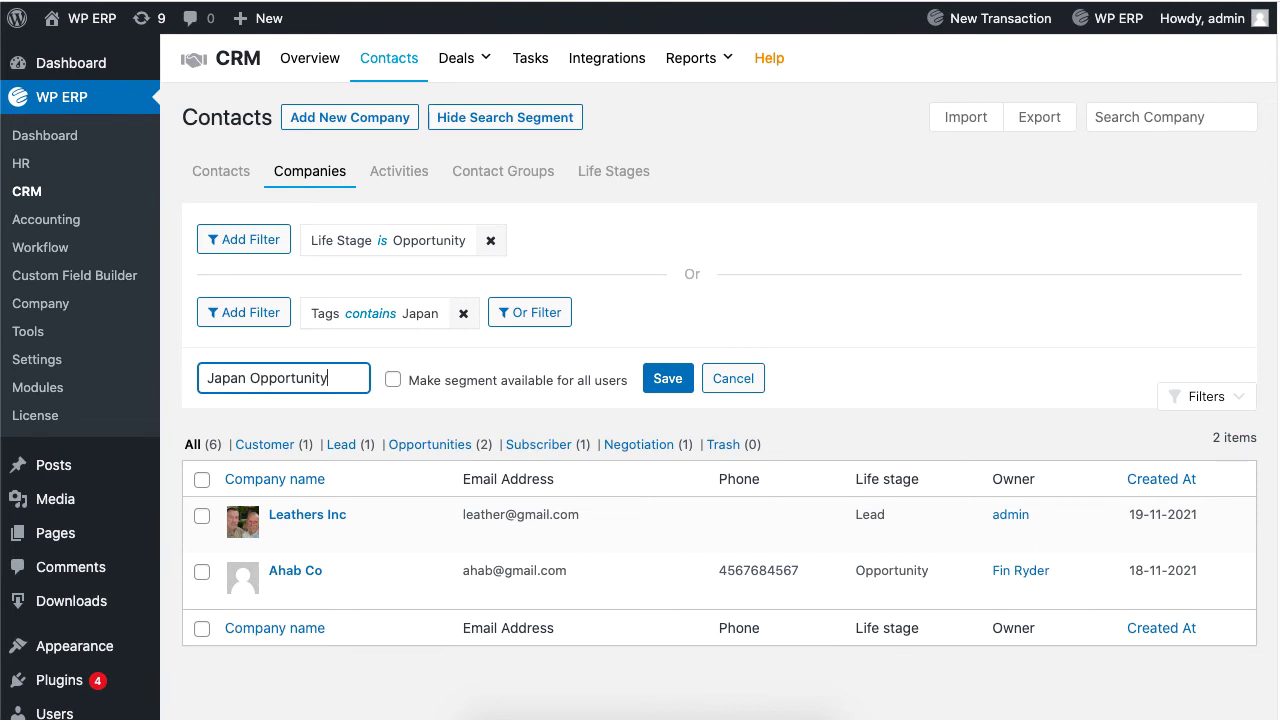
{"action": "type", "text": "nity"}
{"action": "left_click", "coordinate": [584, 386]}
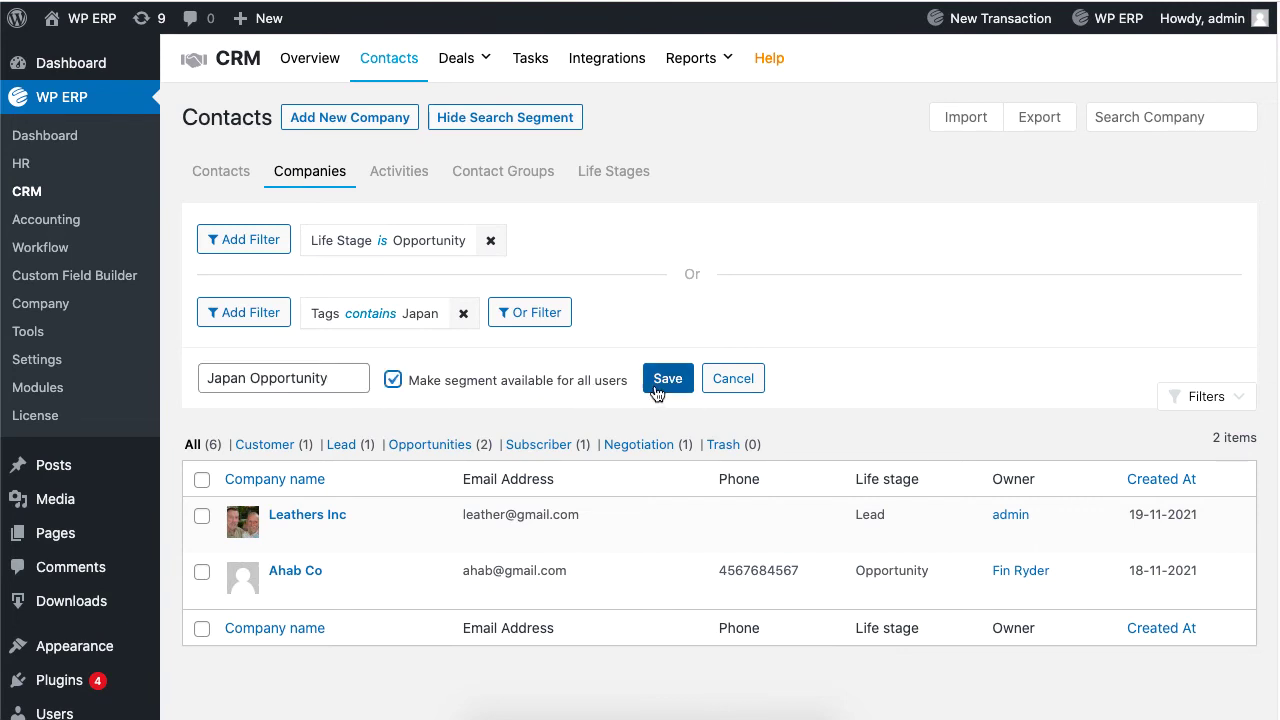
{"action": "left_click", "coordinate": [666, 390]}
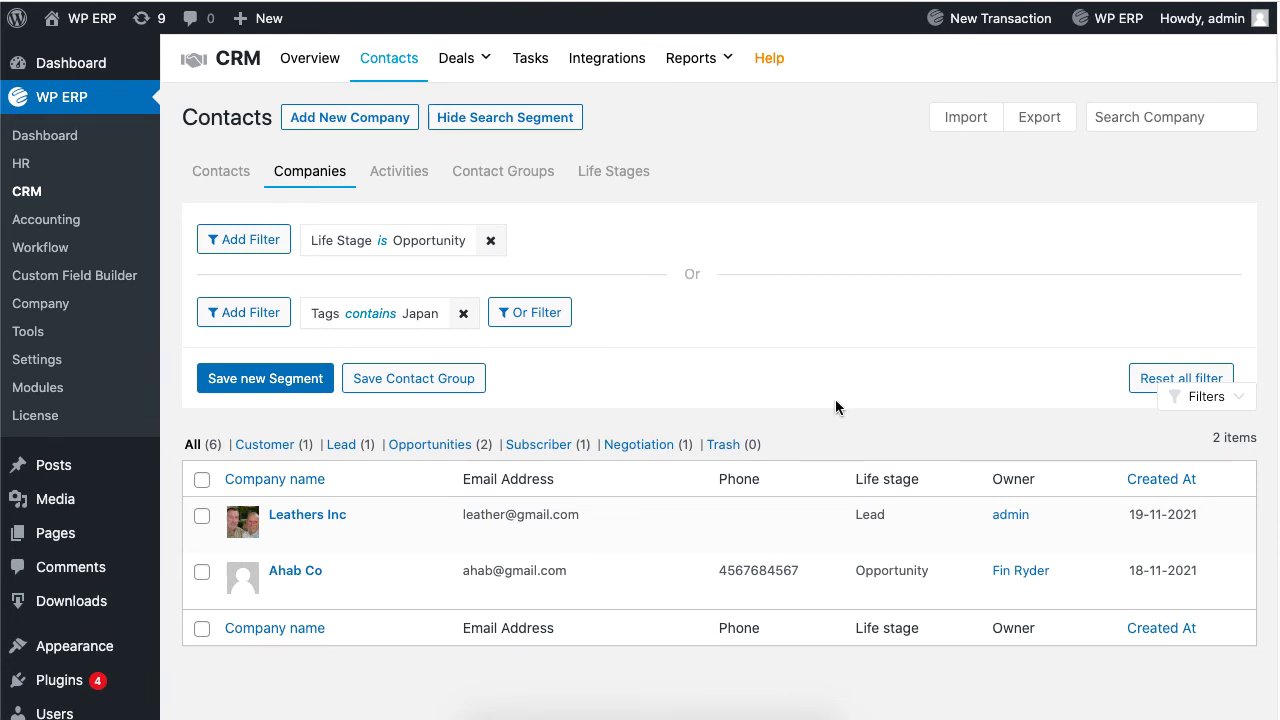
Reset all filters on the company list and filter it by the saved segment Japan Opportunity
{"action": "left_click", "coordinate": [1140, 377]}
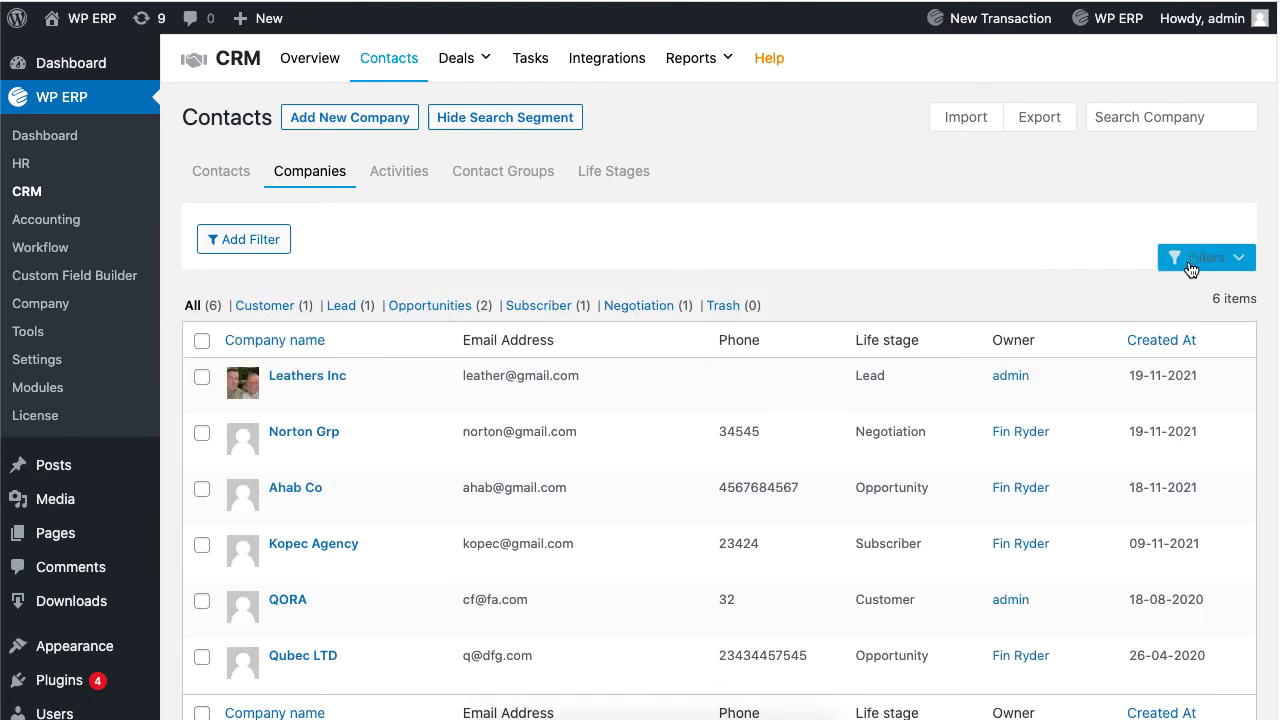
{"action": "left_click", "coordinate": [1215, 262]}
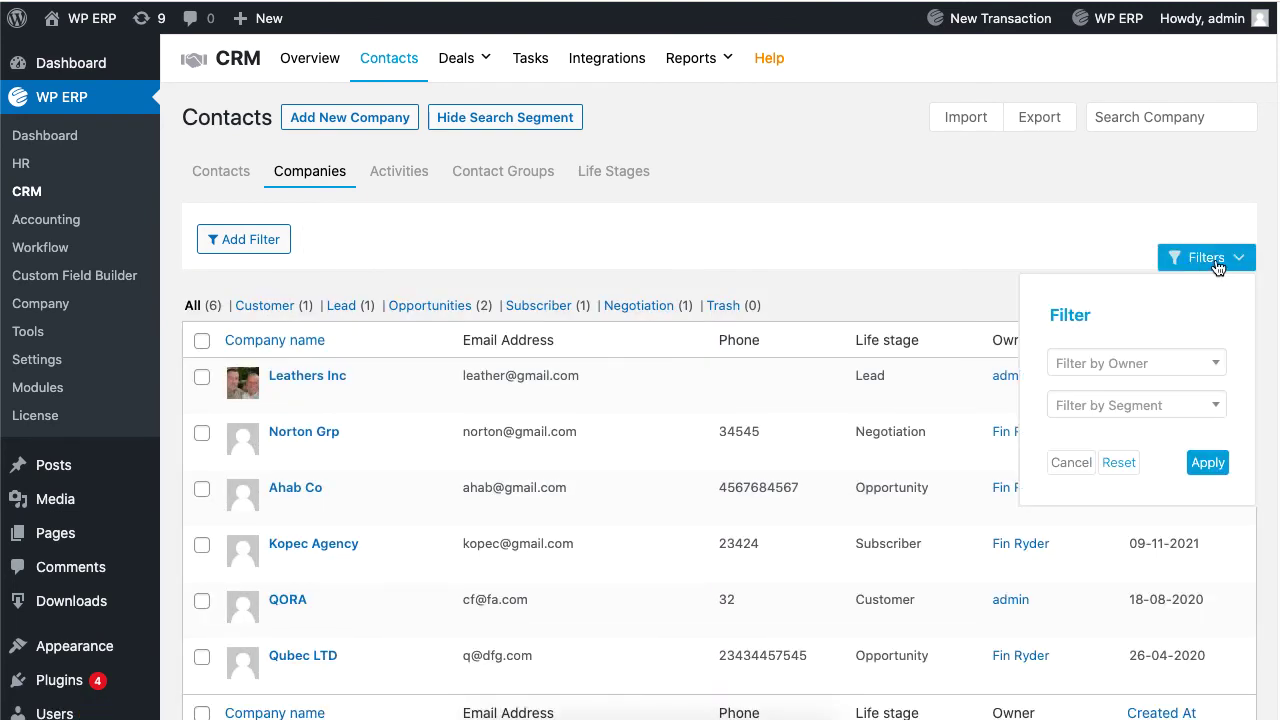
{"action": "left_click", "coordinate": [1202, 416]}
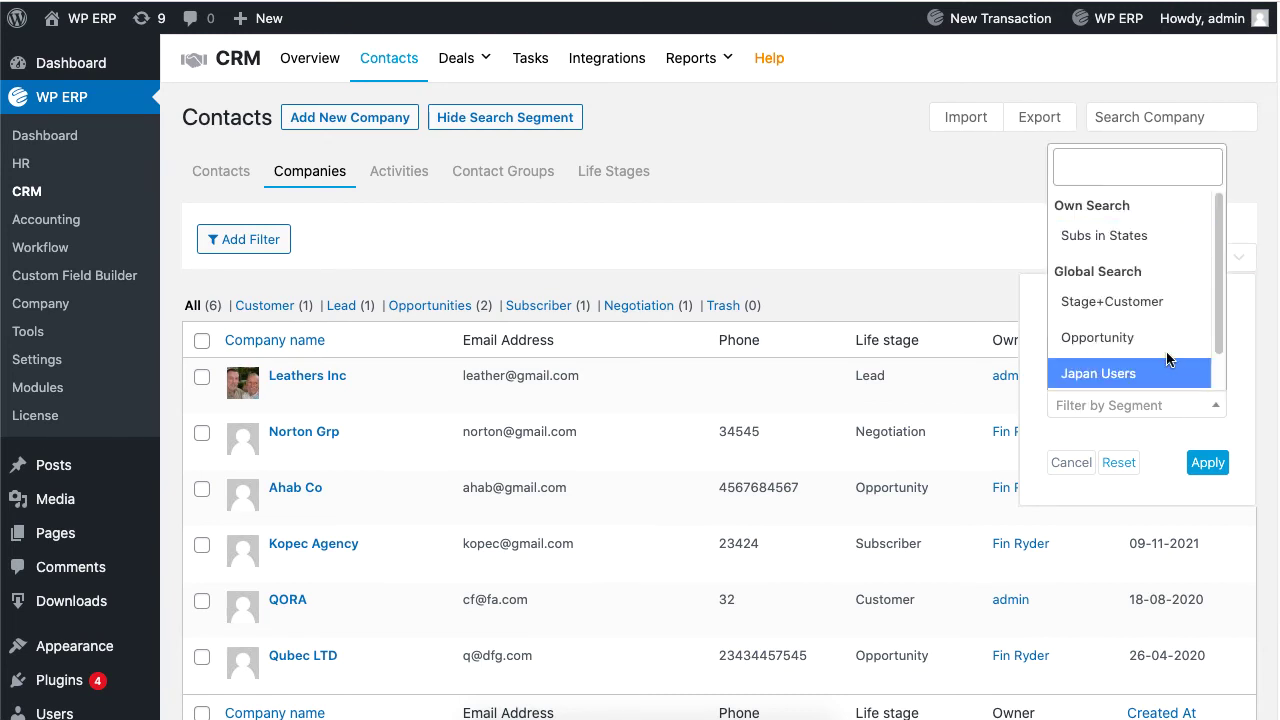
{"action": "scroll", "coordinate": [1168, 362], "scroll_direction": "down", "scroll_amount": 1}
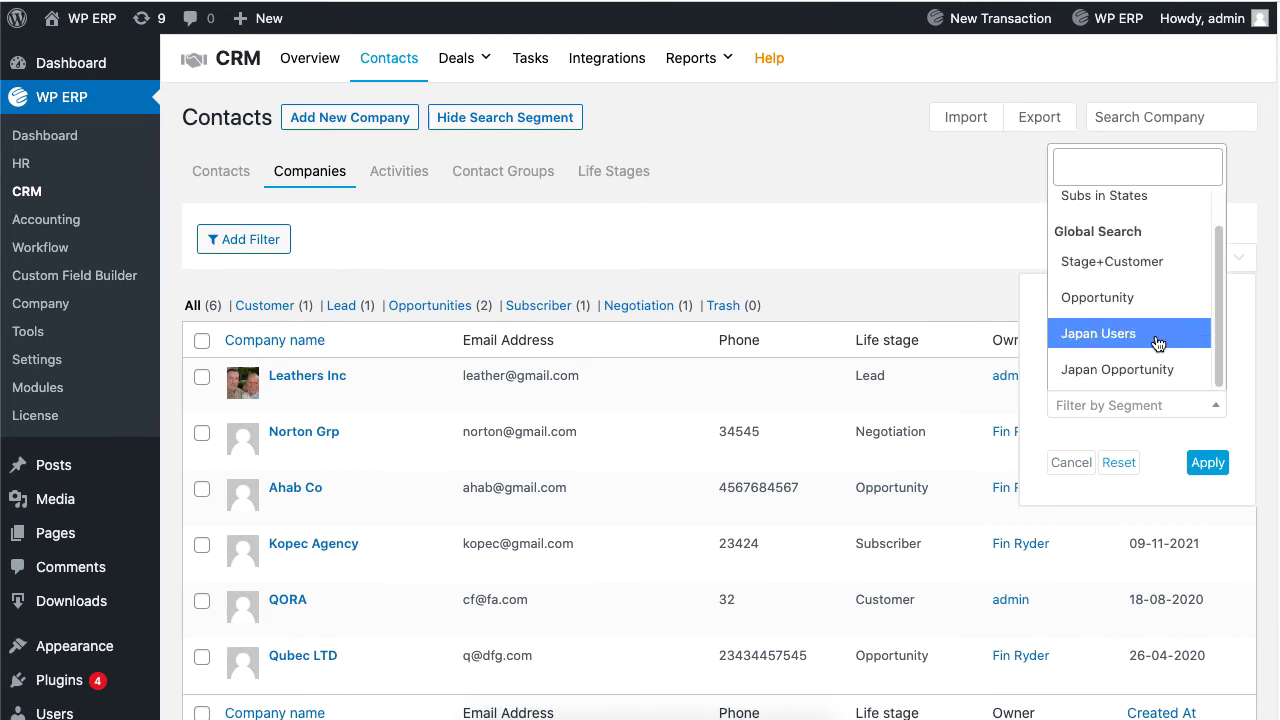
{"action": "left_click", "coordinate": [1156, 375]}
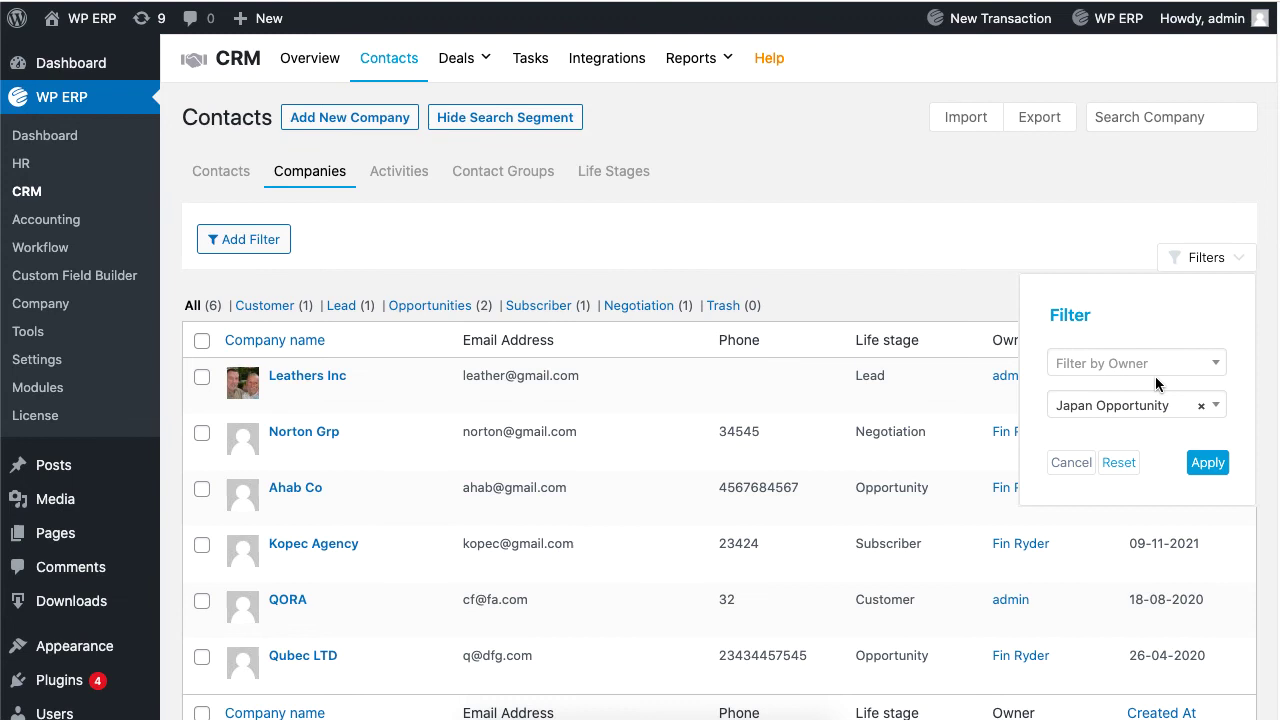
{"action": "left_click", "coordinate": [1207, 462]}
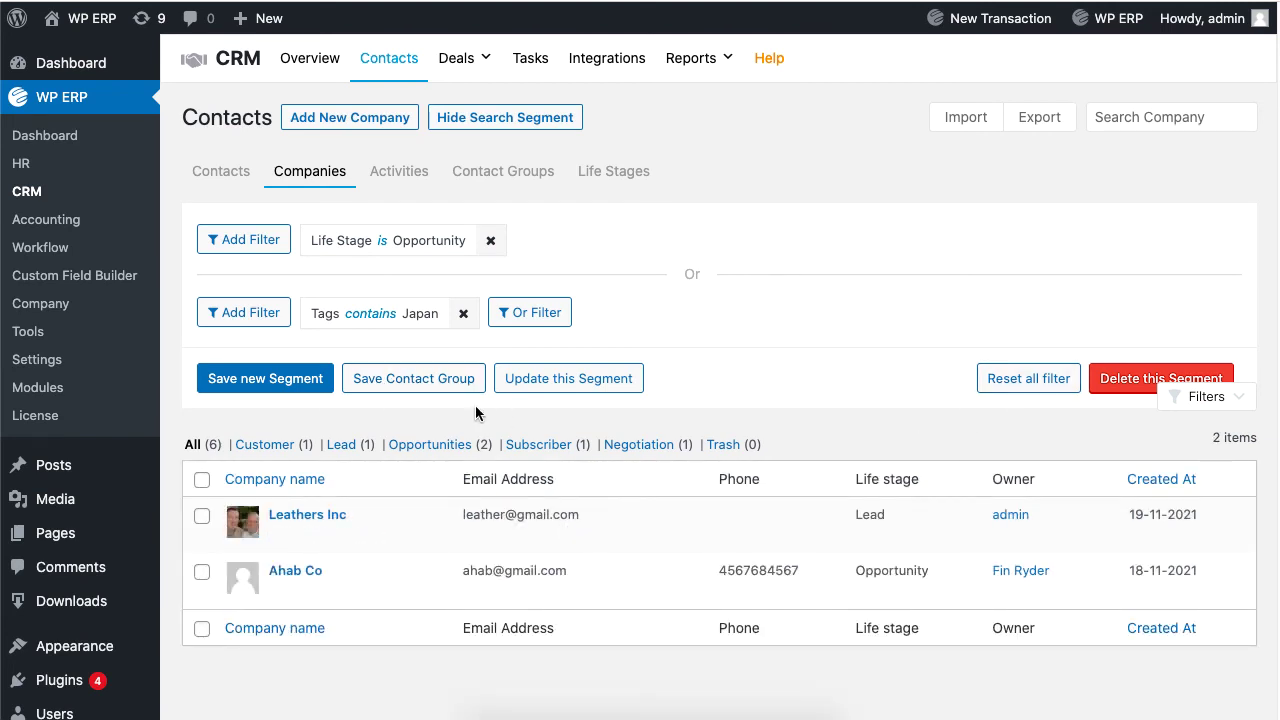
Save the filtered companies as a contact group named Japan group and check it in the contact groups list
{"action": "left_click", "coordinate": [451, 380]}
{"action": "type", "text": "Japan group"}
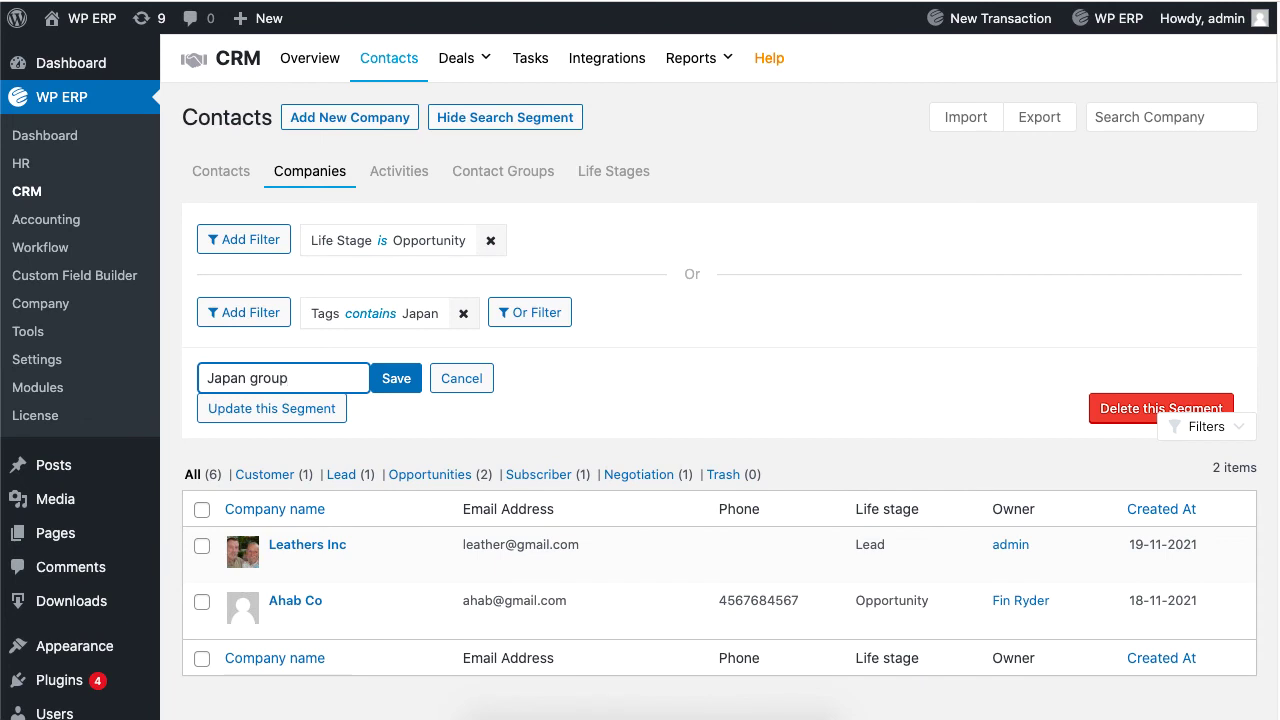
{"action": "left_click", "coordinate": [396, 380]}
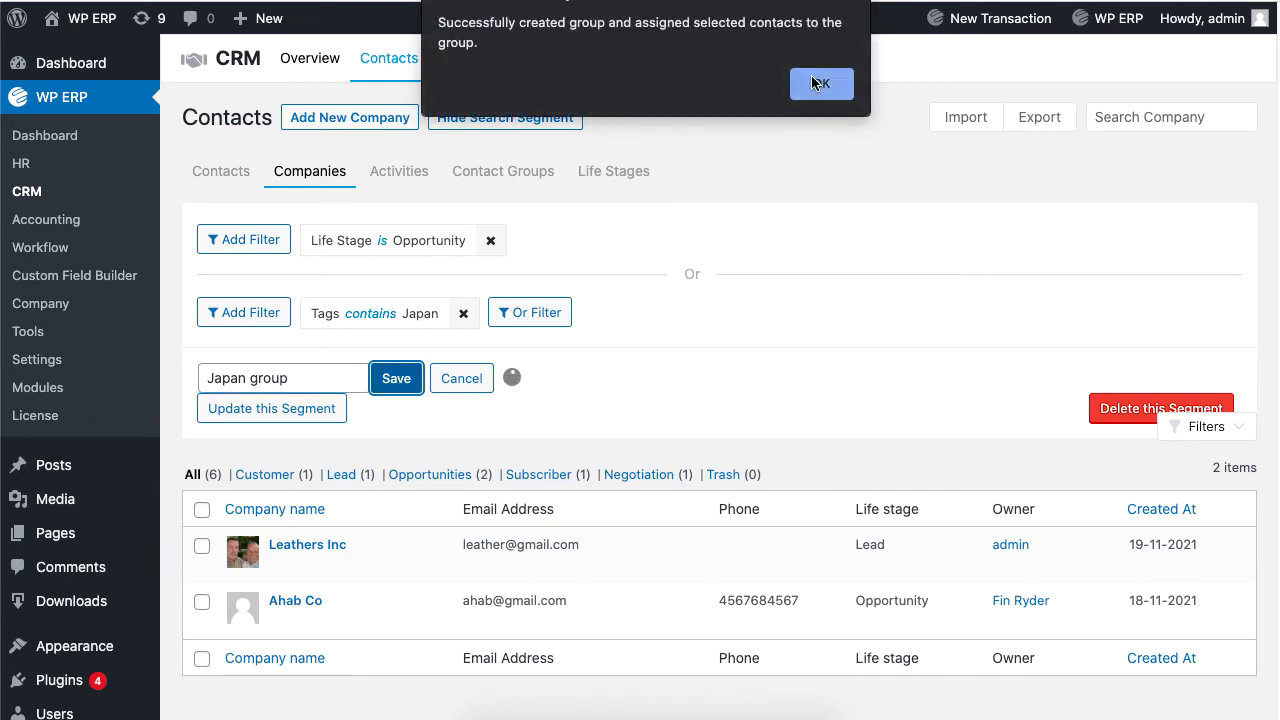
{"action": "left_click", "coordinate": [825, 80]}
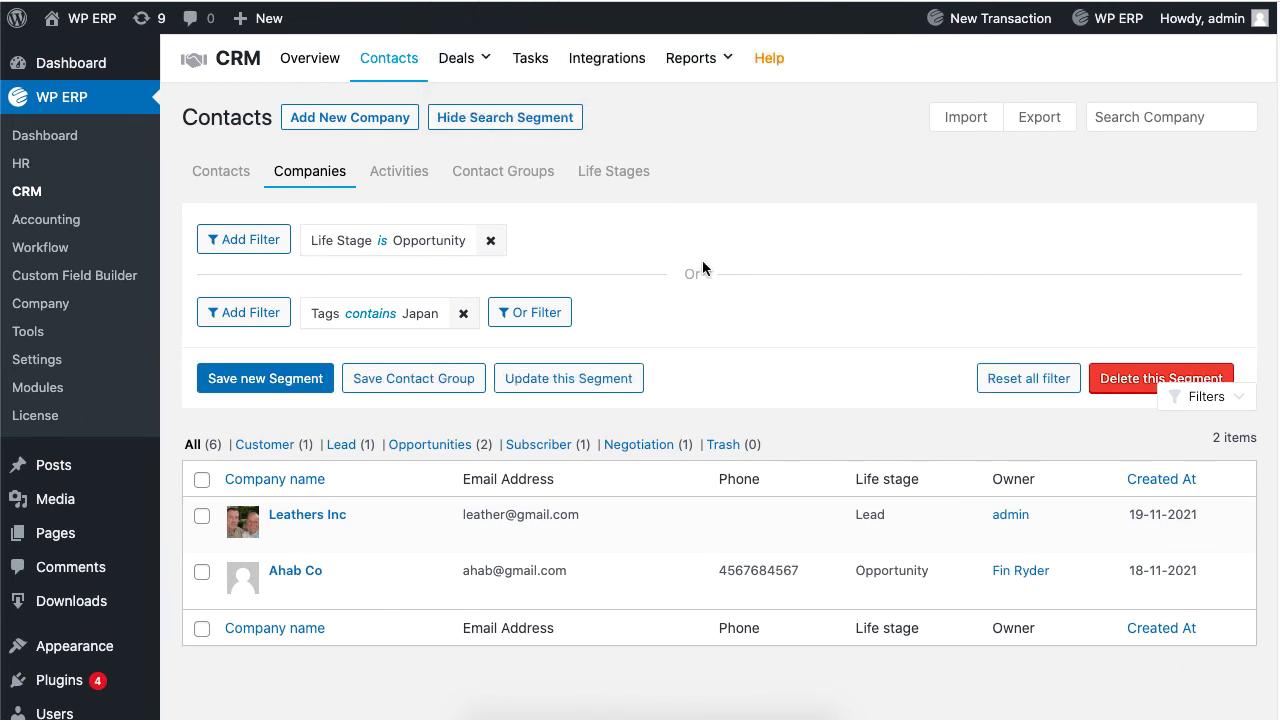
{"action": "left_click", "coordinate": [508, 177]}
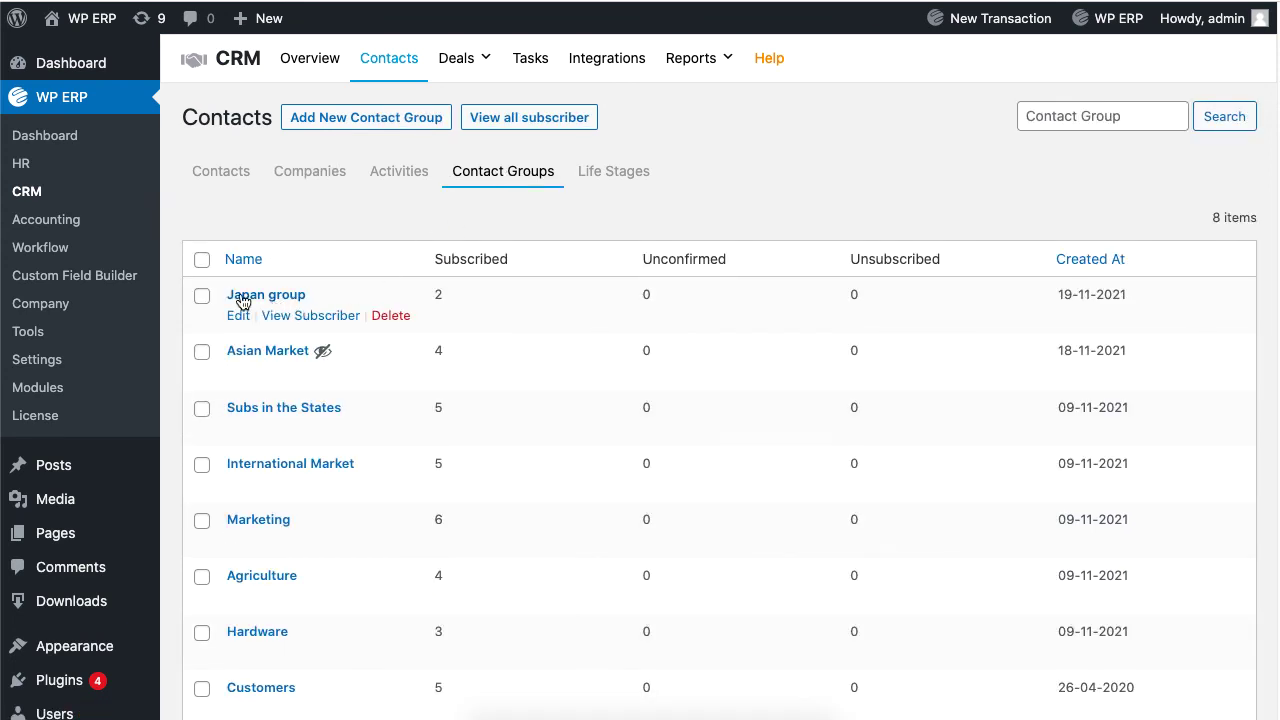
Return to the companies, start a new company with advanced fields shown, and assign it to the Asian Market group
{"action": "left_click", "coordinate": [318, 177]}
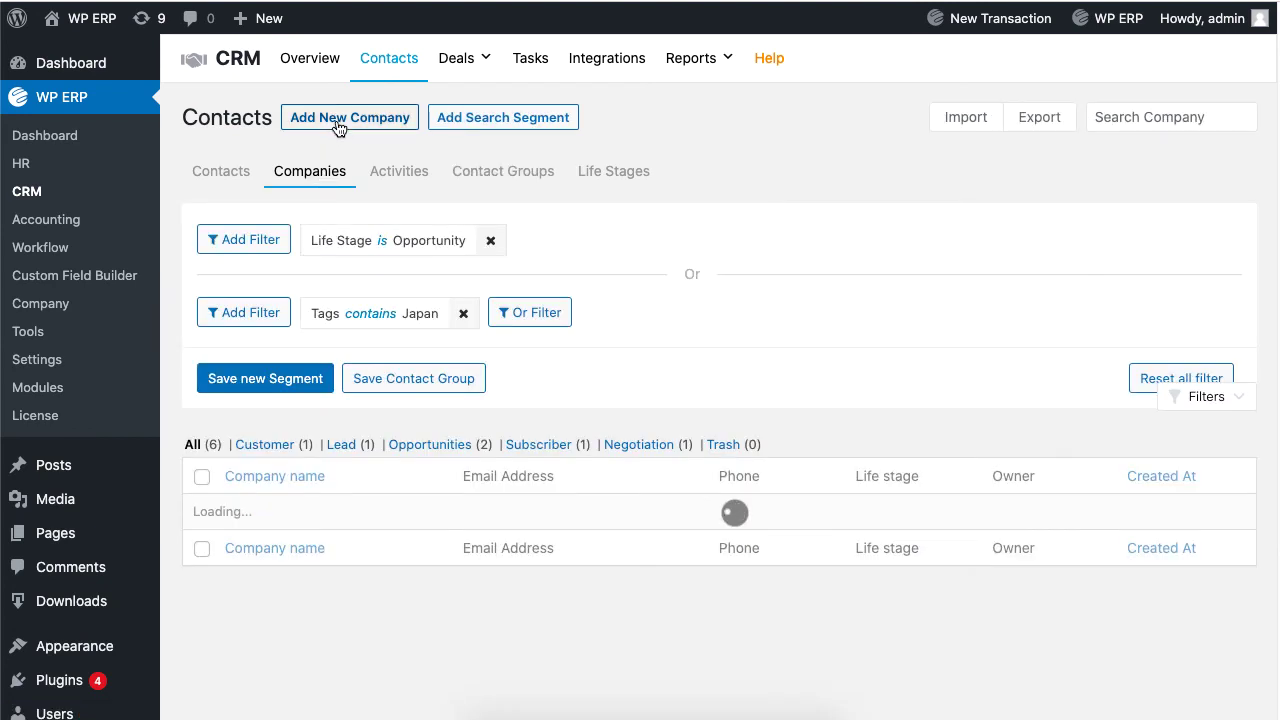
{"action": "left_click", "coordinate": [338, 119]}
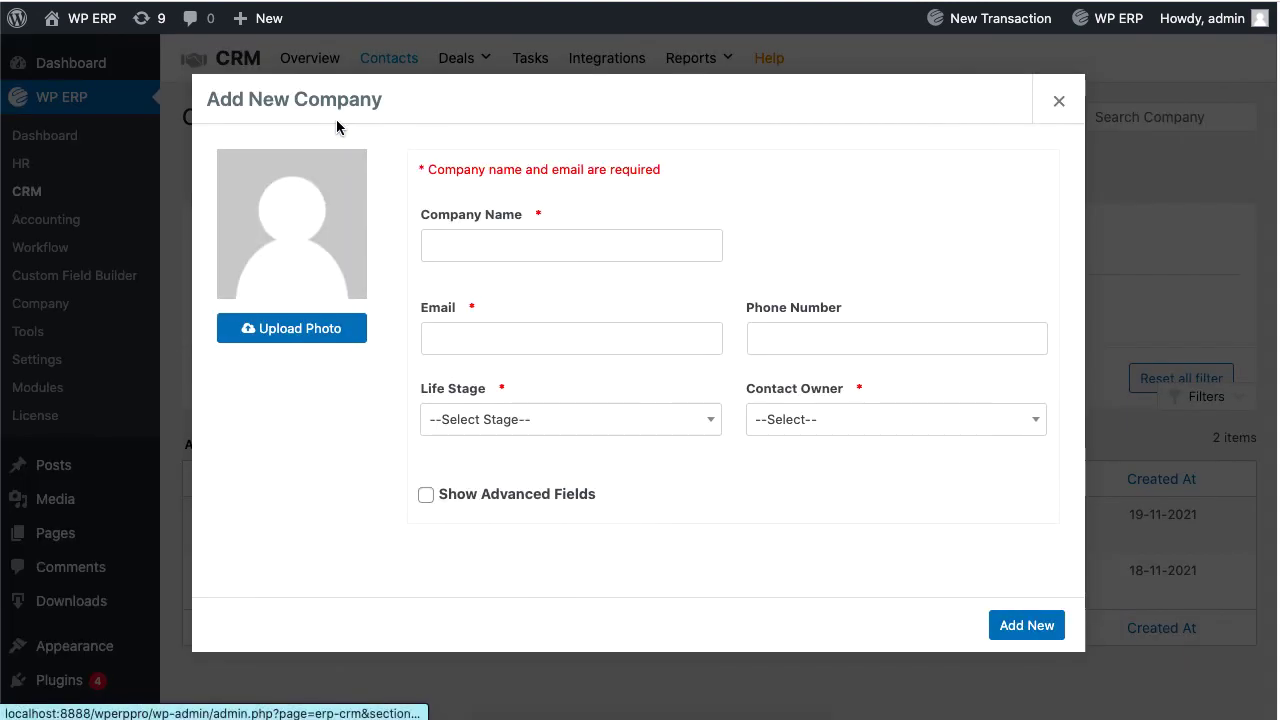
{"action": "left_click", "coordinate": [545, 499]}
{"action": "scroll", "coordinate": [543, 497], "scroll_direction": "down", "scroll_amount": 10}
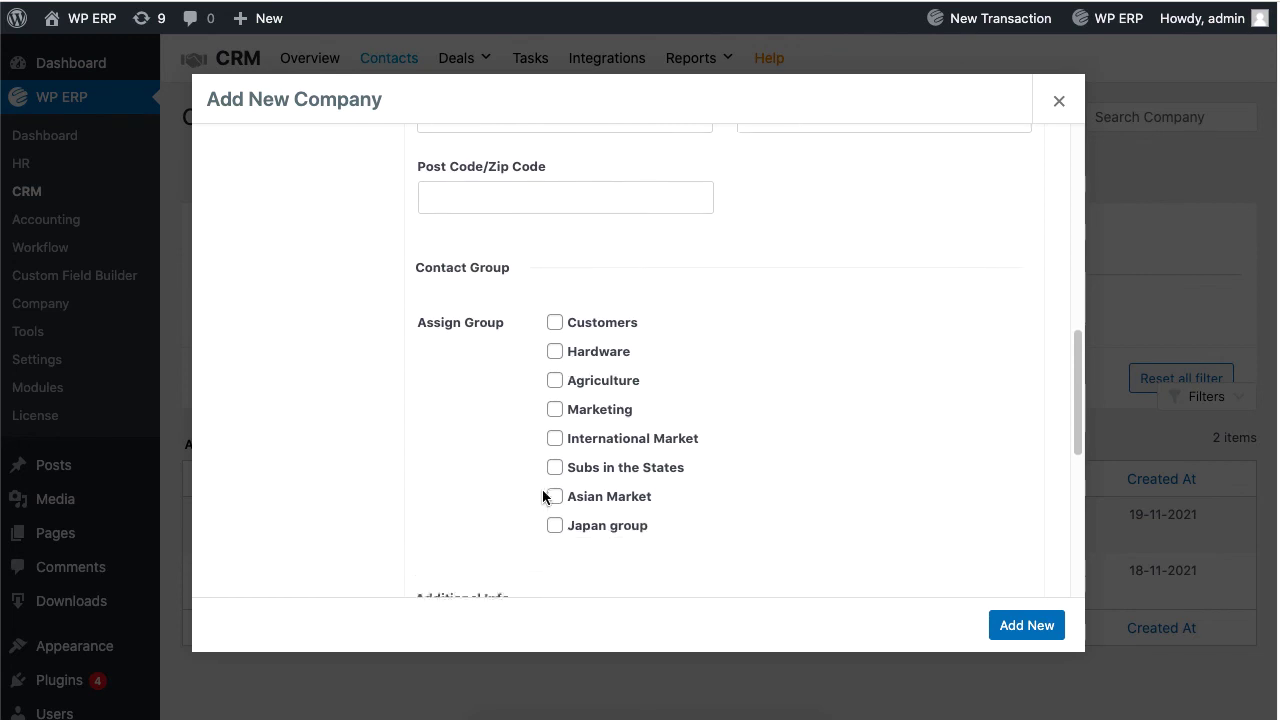
{"action": "left_click", "coordinate": [555, 491]}
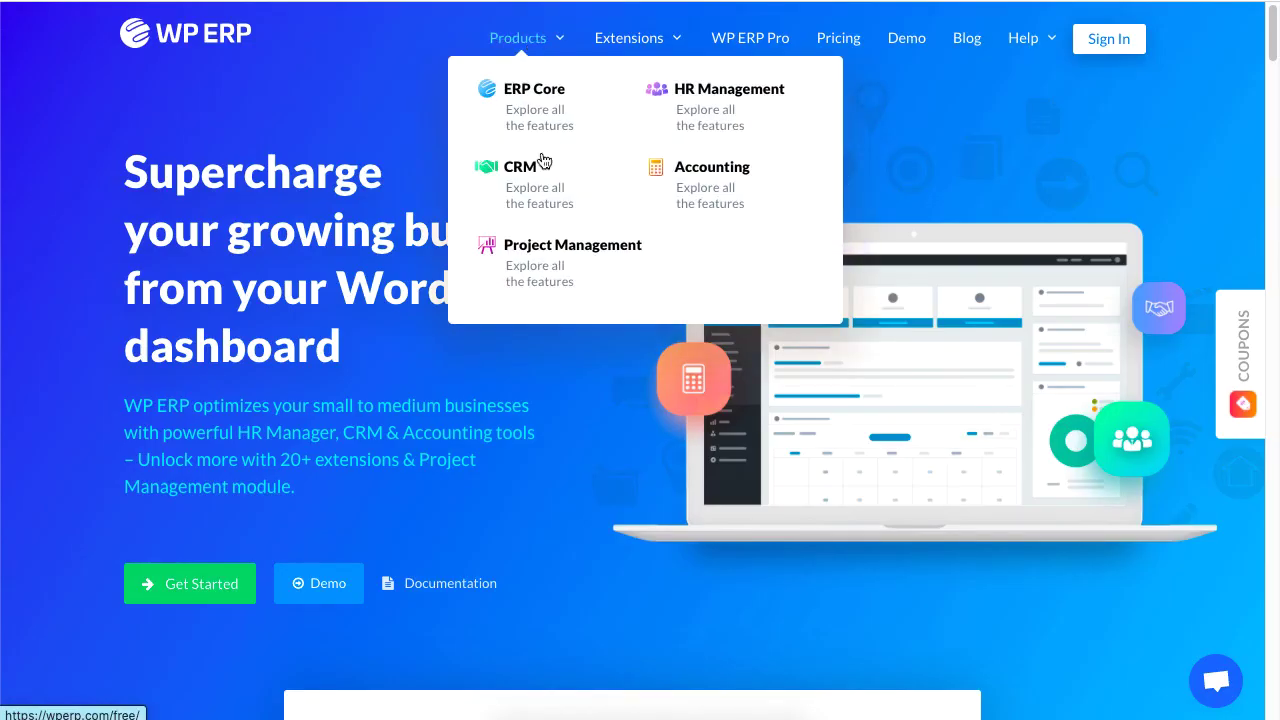
Switch to the WP ERP website and open its CRM extensions page
{"action": "mouse_move", "coordinate": [629, 37]}
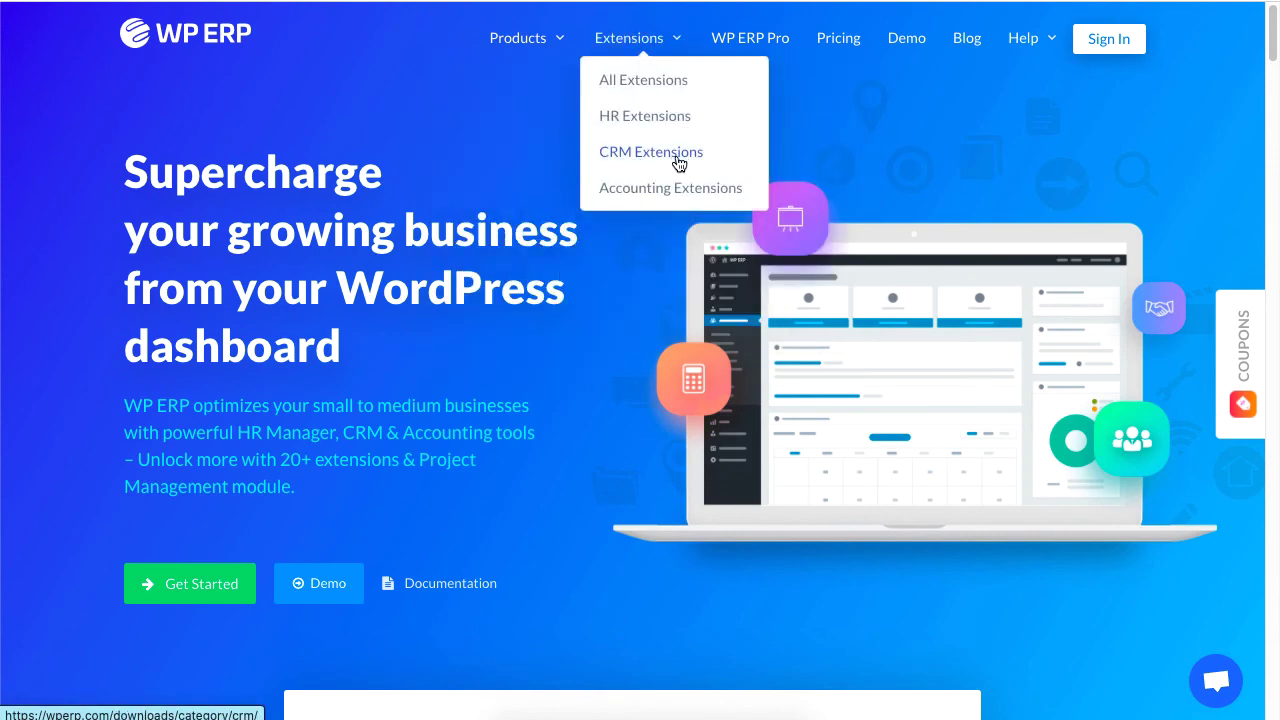
{"action": "left_click", "coordinate": [675, 163]}
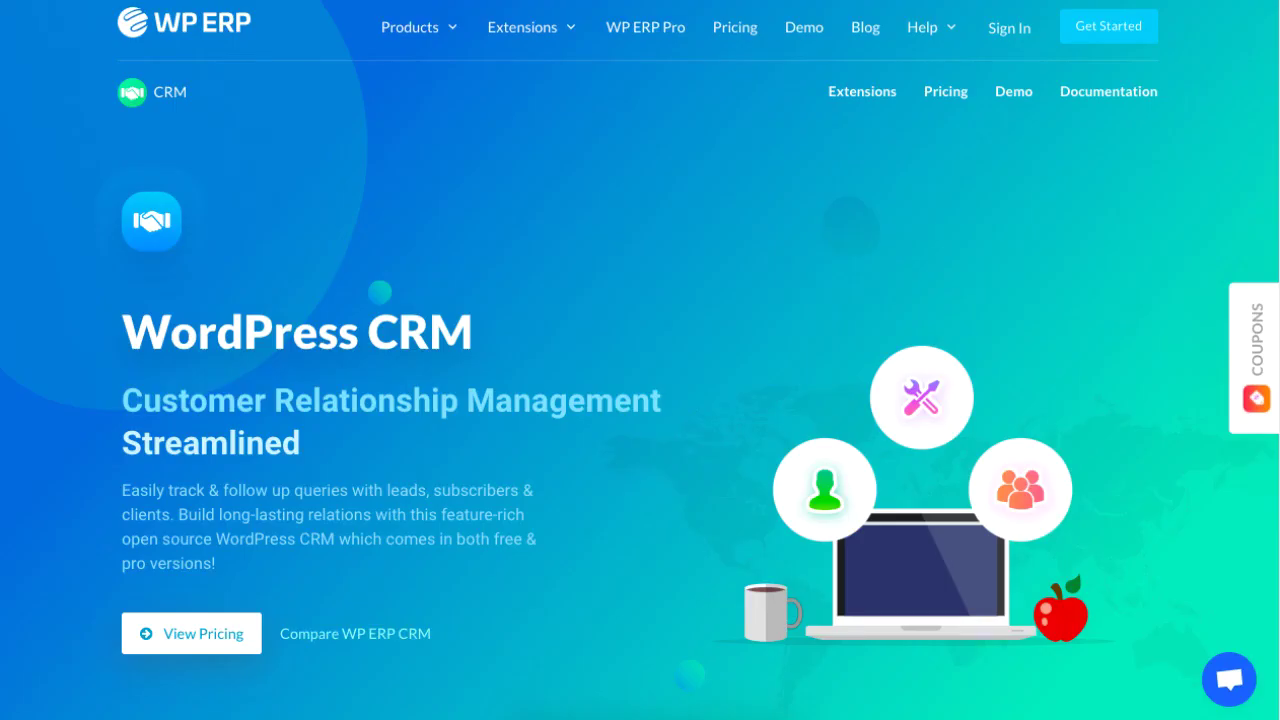